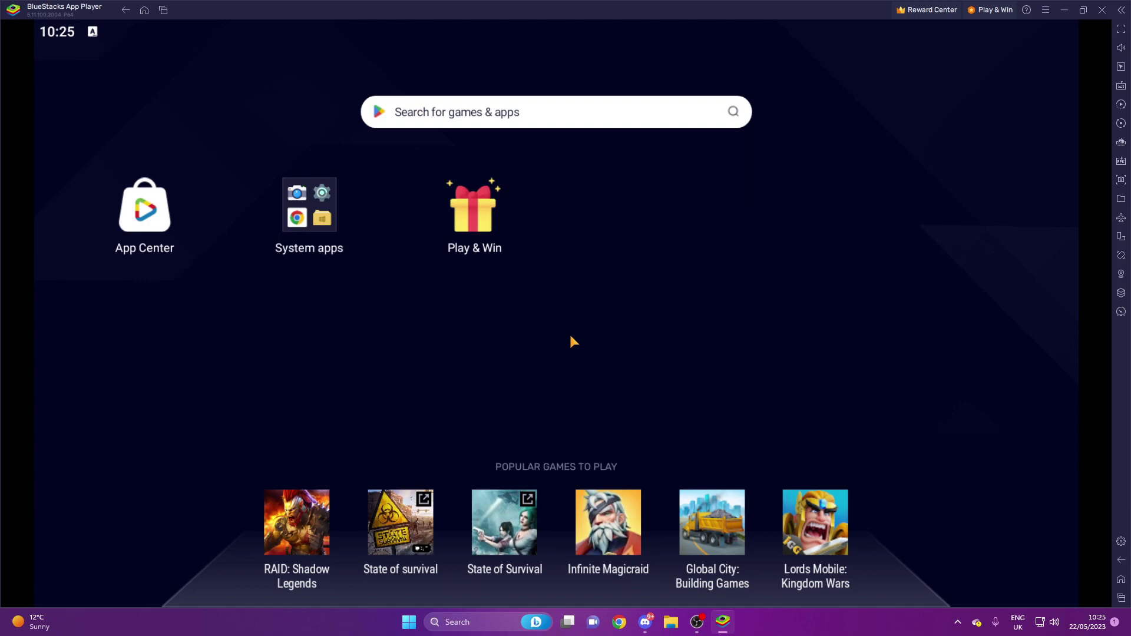
Step: Open the System apps folder from the BlueStacks home screen
left_click(305, 219)
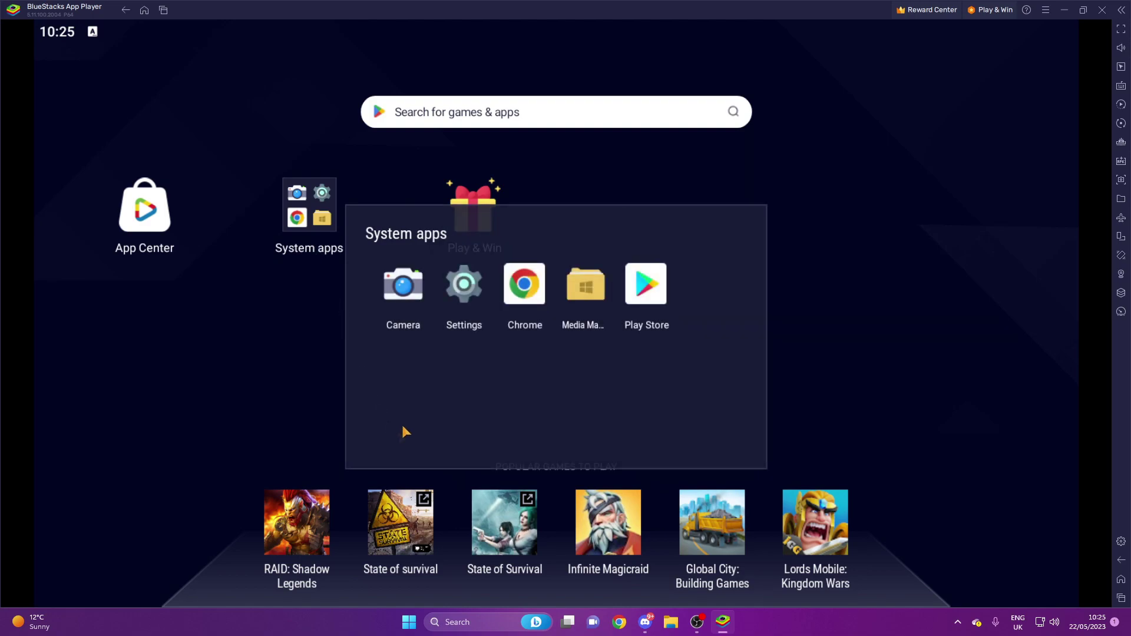
Step: Launch Chrome, go to cizzyscripts.com, dismiss the full-page ad and scroll down toward Fluxus
left_click(524, 289)
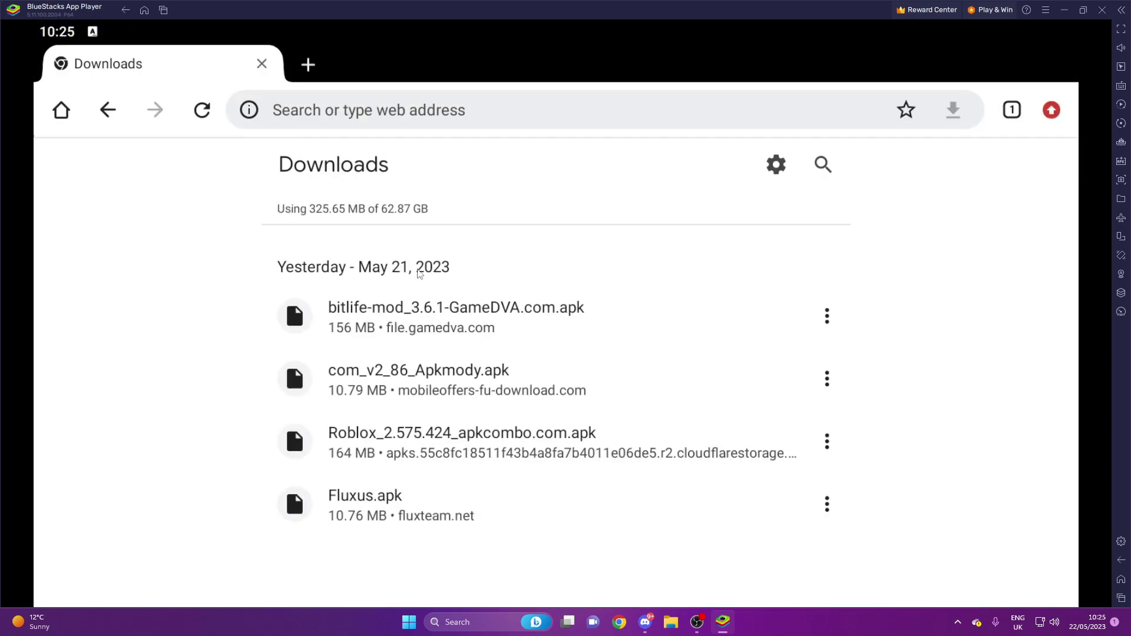
left_click(369, 115)
type("cizzyscripts")
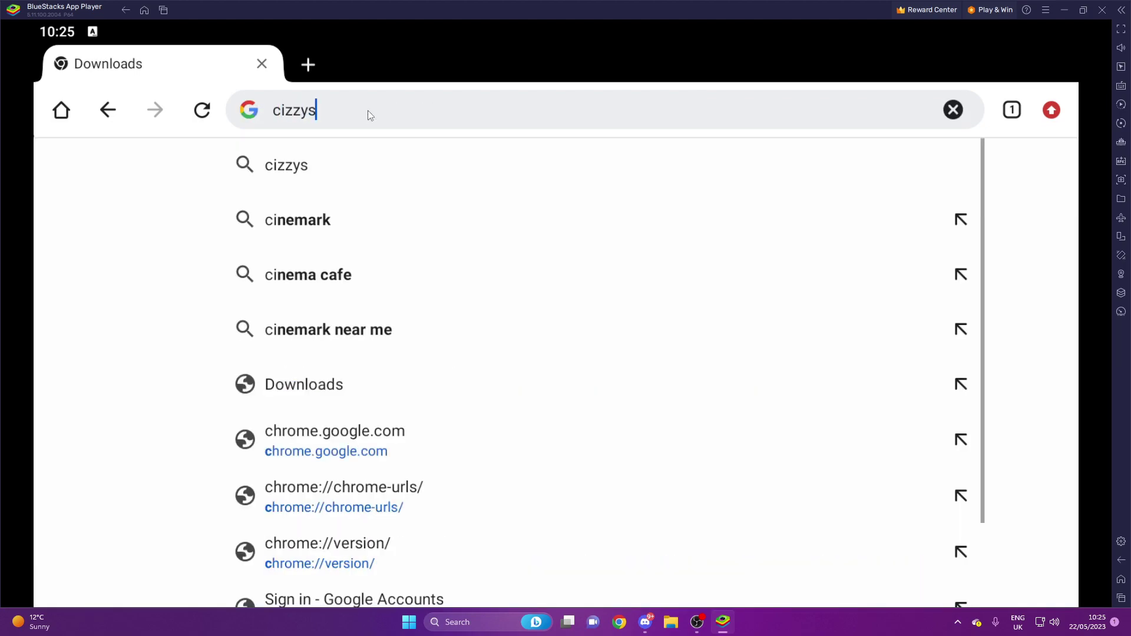
type(".com")
key("Return")
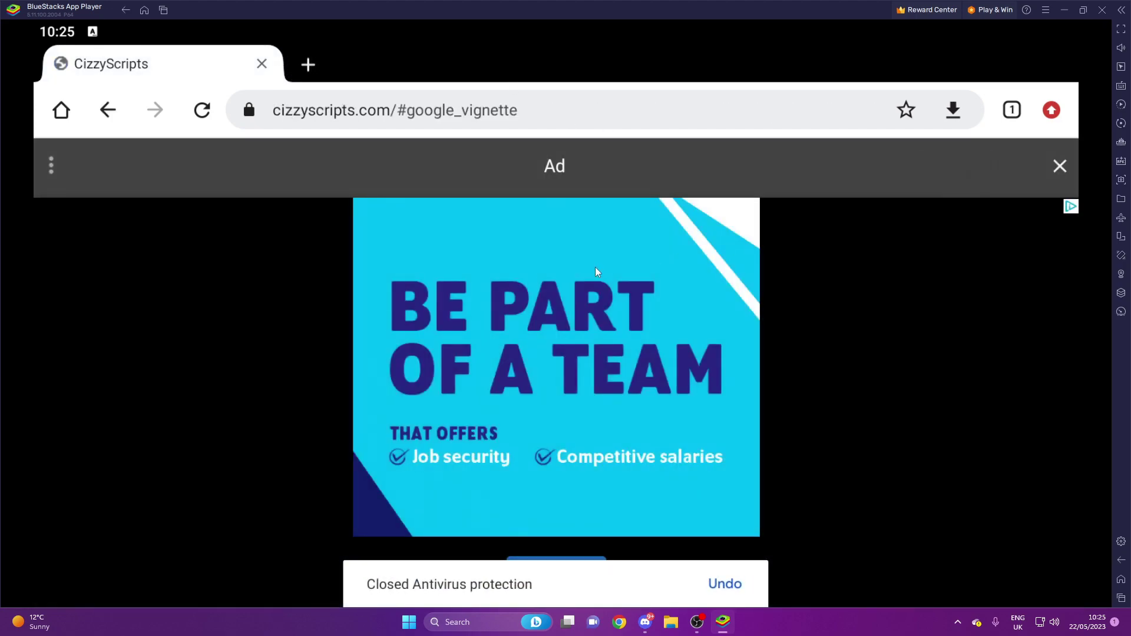
left_click(1059, 166)
scroll(579, 328, "down", 10)
scroll(532, 331, "down", 5)
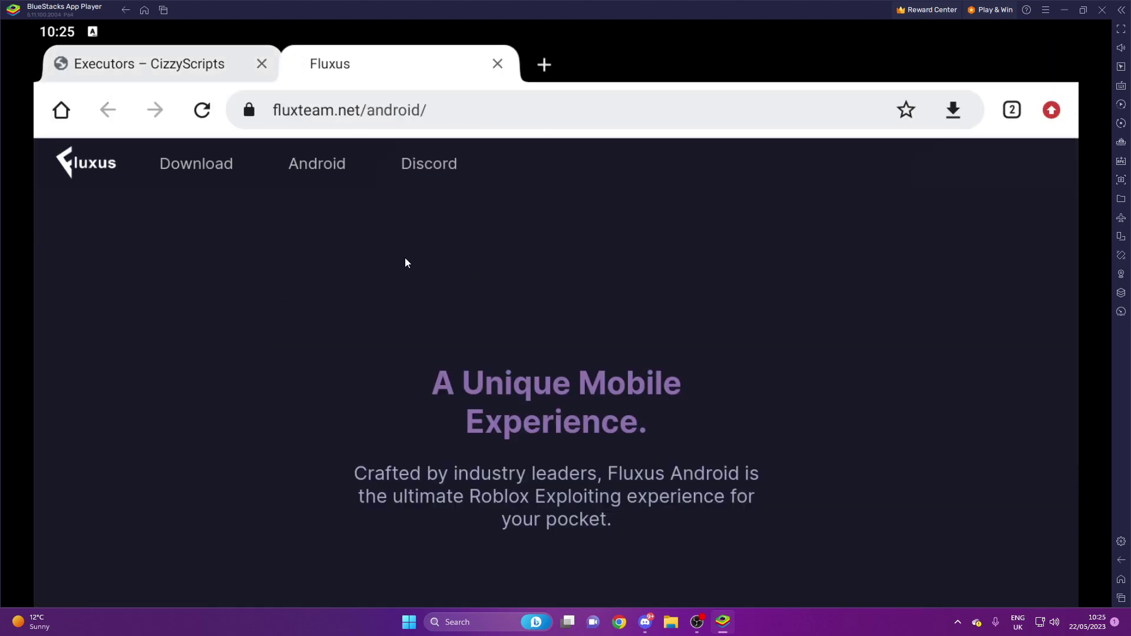
Step: Go to the Installation section of fluxteam.net/android and open the Fluxus APK link
scroll(405, 257, "down", 8)
scroll(500, 310, "down", 10)
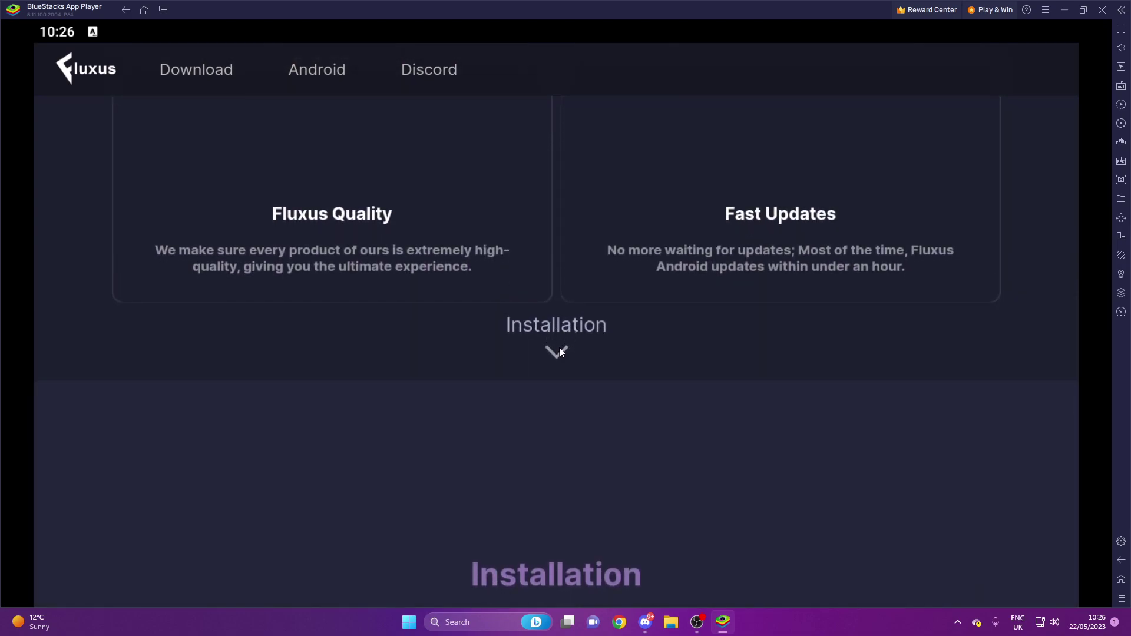
left_click(558, 353)
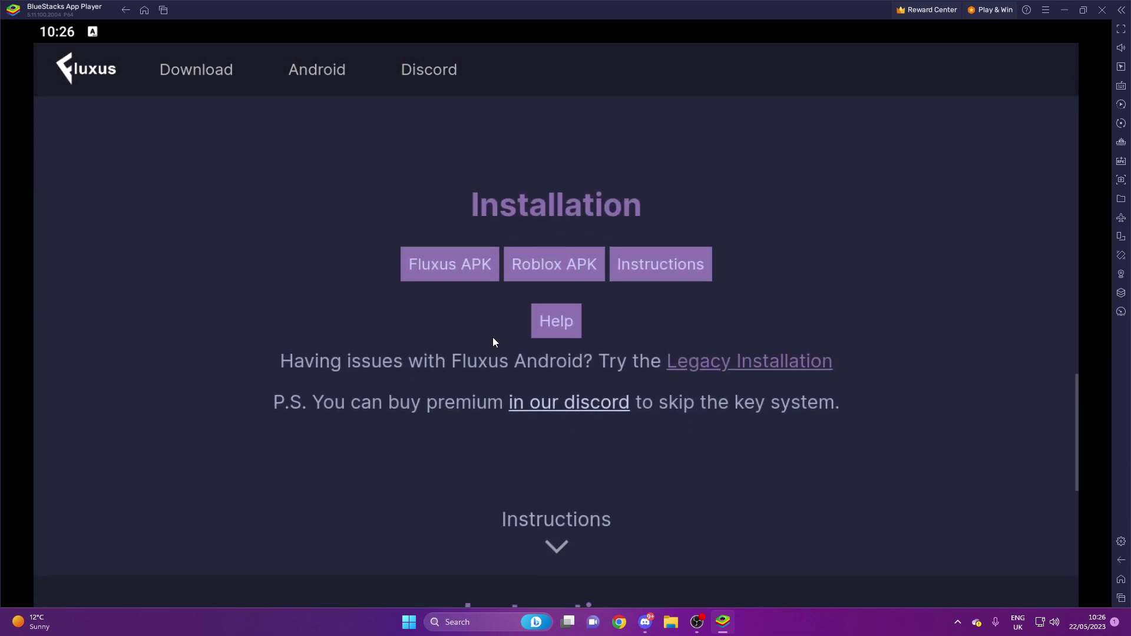
scroll(492, 317, "up", 1)
scroll(477, 360, "down", 1)
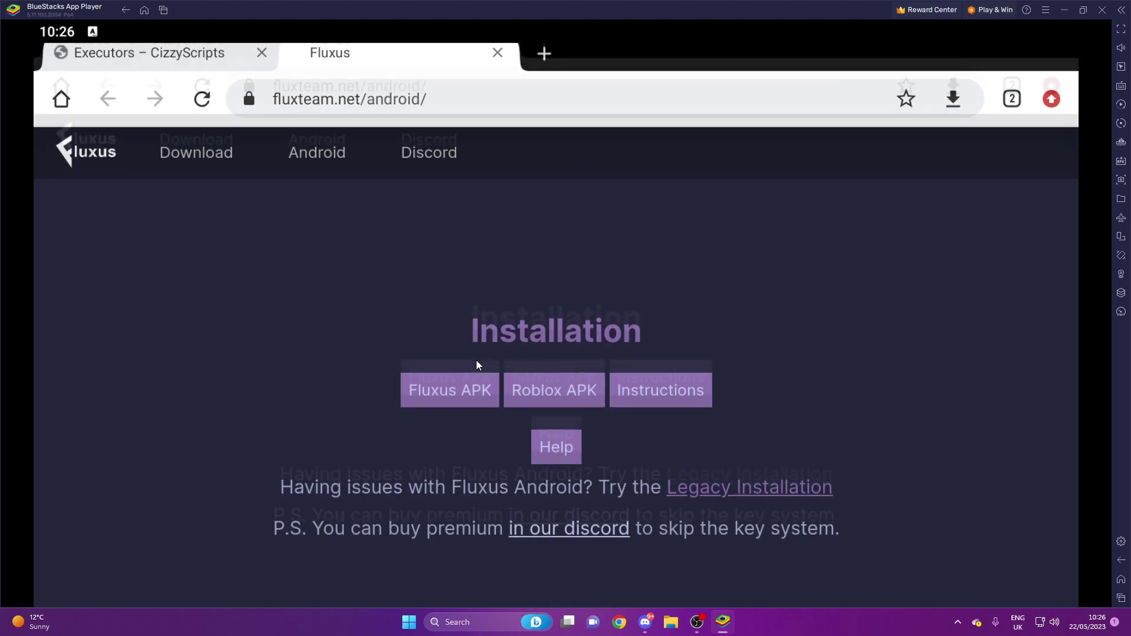
left_click(478, 224)
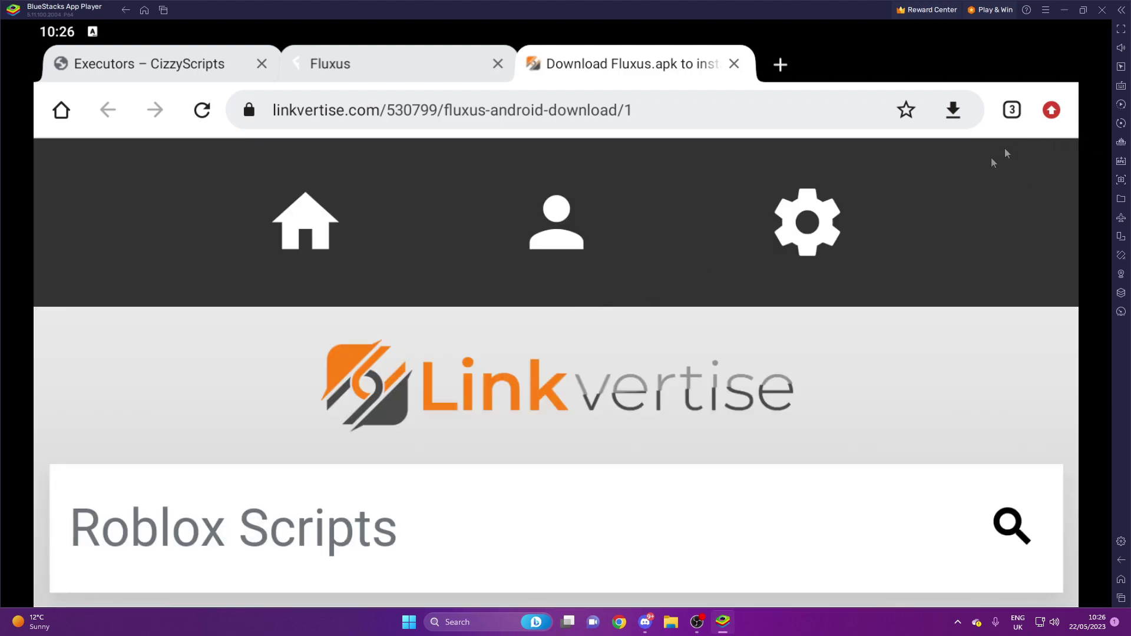
Step: Scroll through the Linkvertise page, then switch back to the Fluxus download tab
scroll(589, 343, "down", 5)
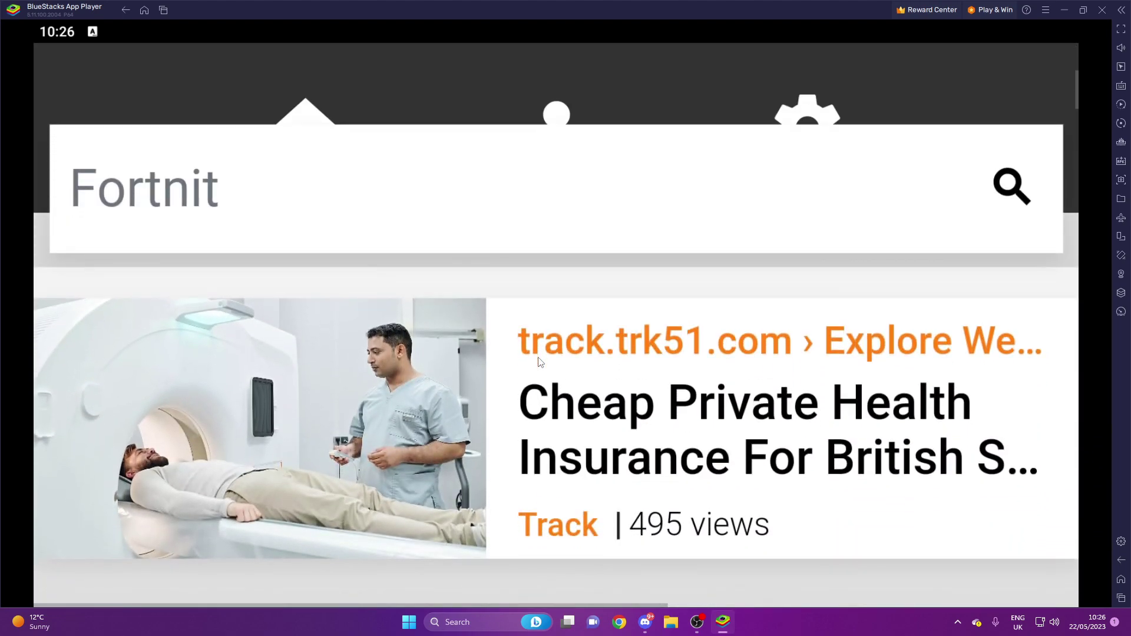
scroll(534, 360, "down", 3)
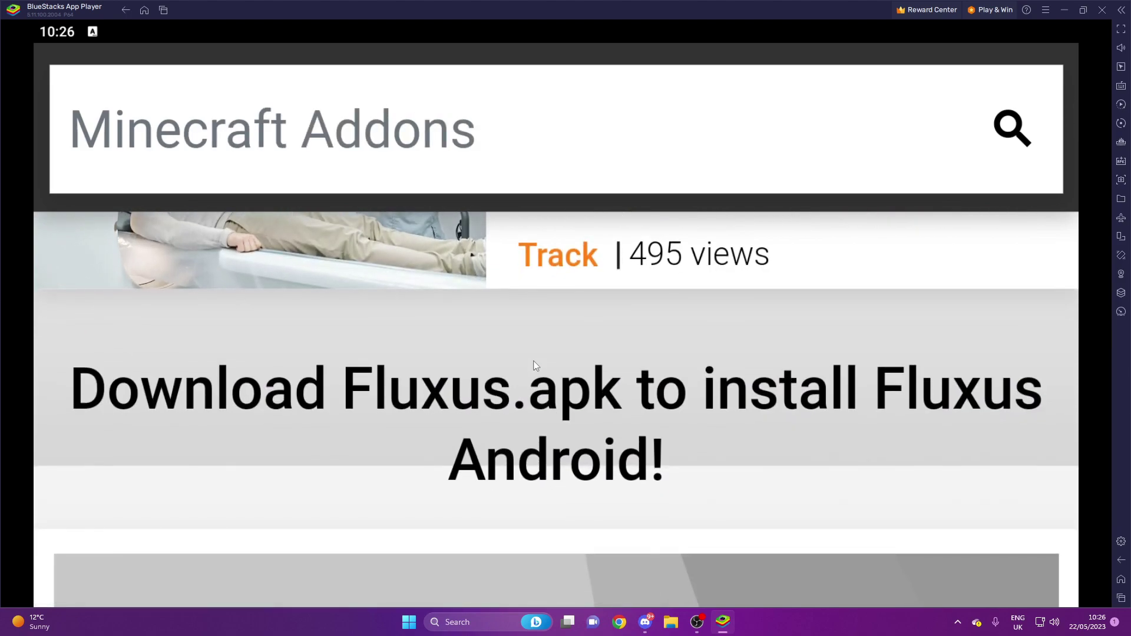
scroll(534, 361, "down", 3)
scroll(517, 381, "down", 8)
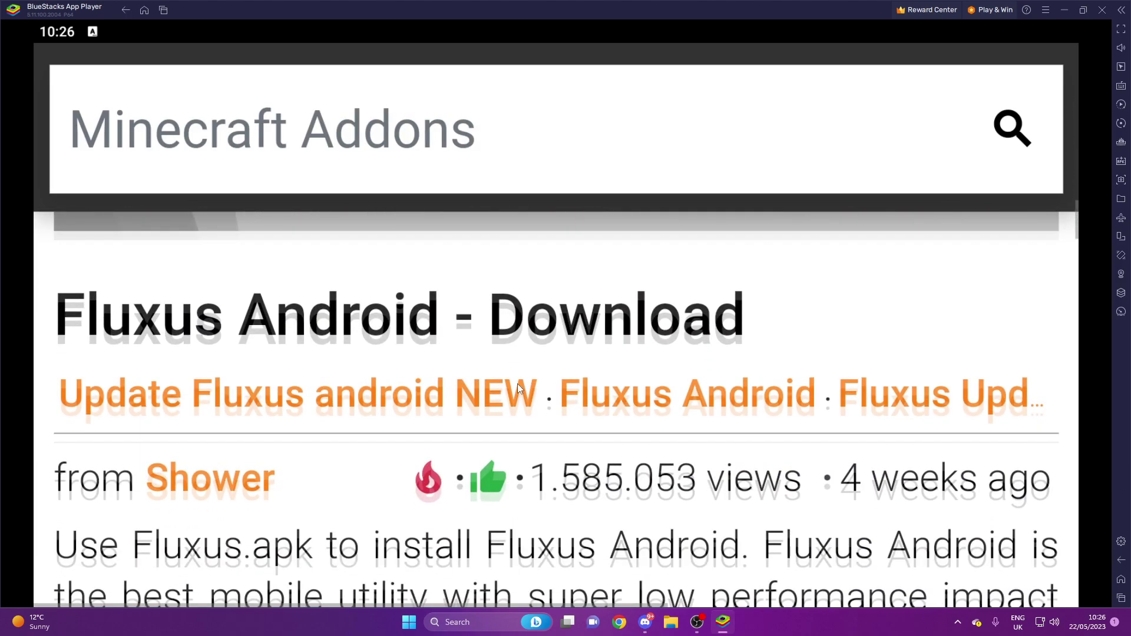
scroll(527, 385, "up", 1)
left_click(1011, 110)
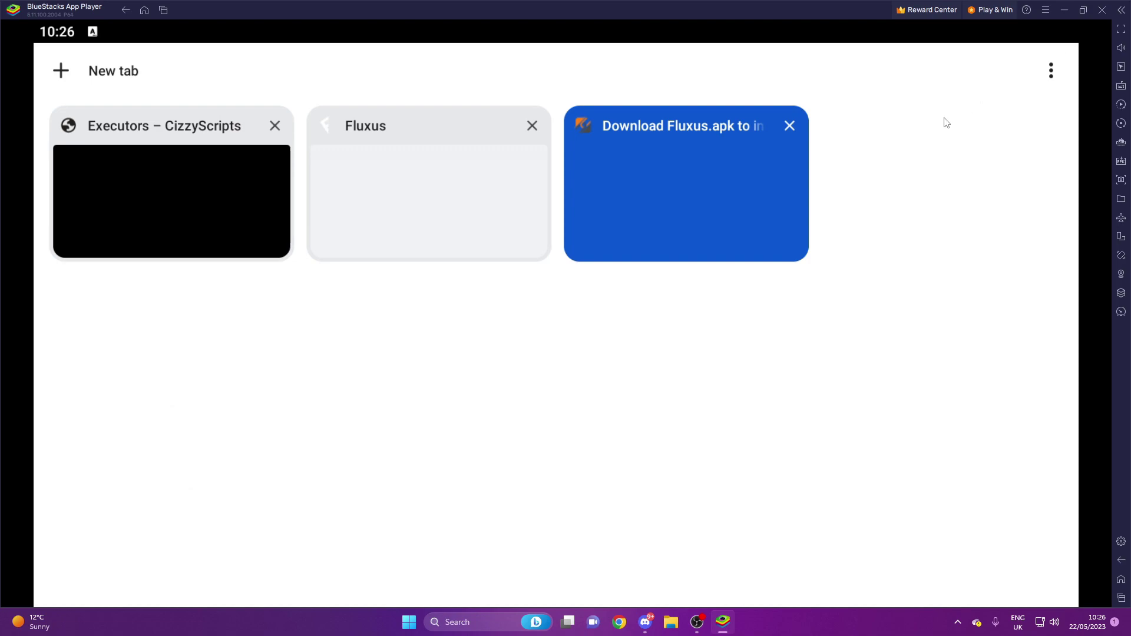
left_click(766, 165)
scroll(922, 207, "up", 5)
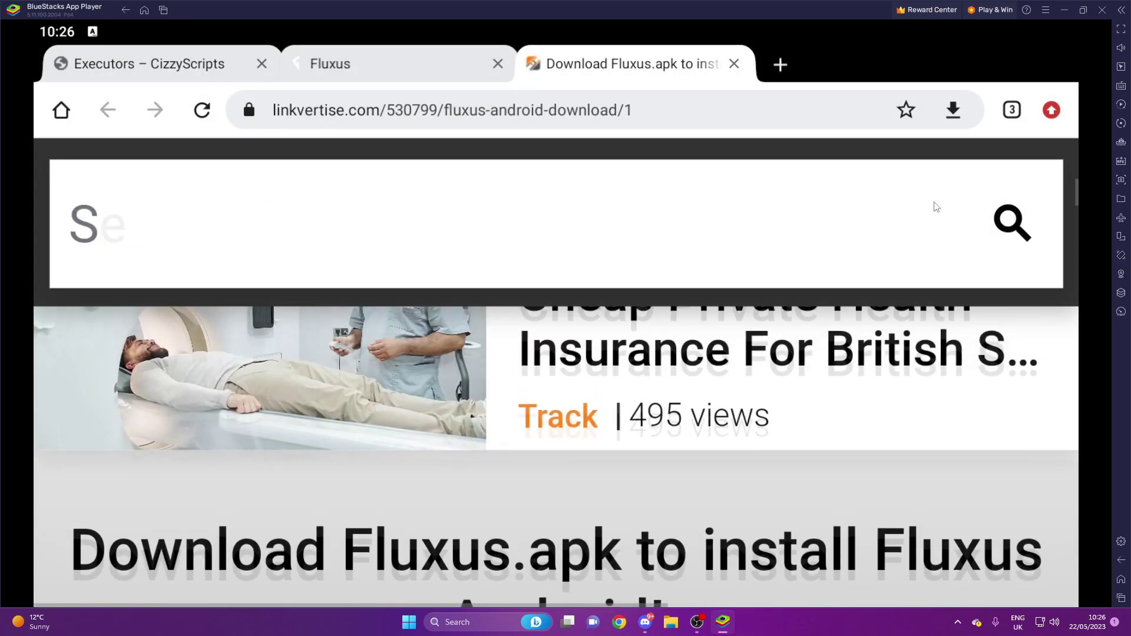
scroll(883, 235, "up", 5)
Step: Reload the Linkvertise page as the desktop site and choose Free Access
left_click(1051, 111)
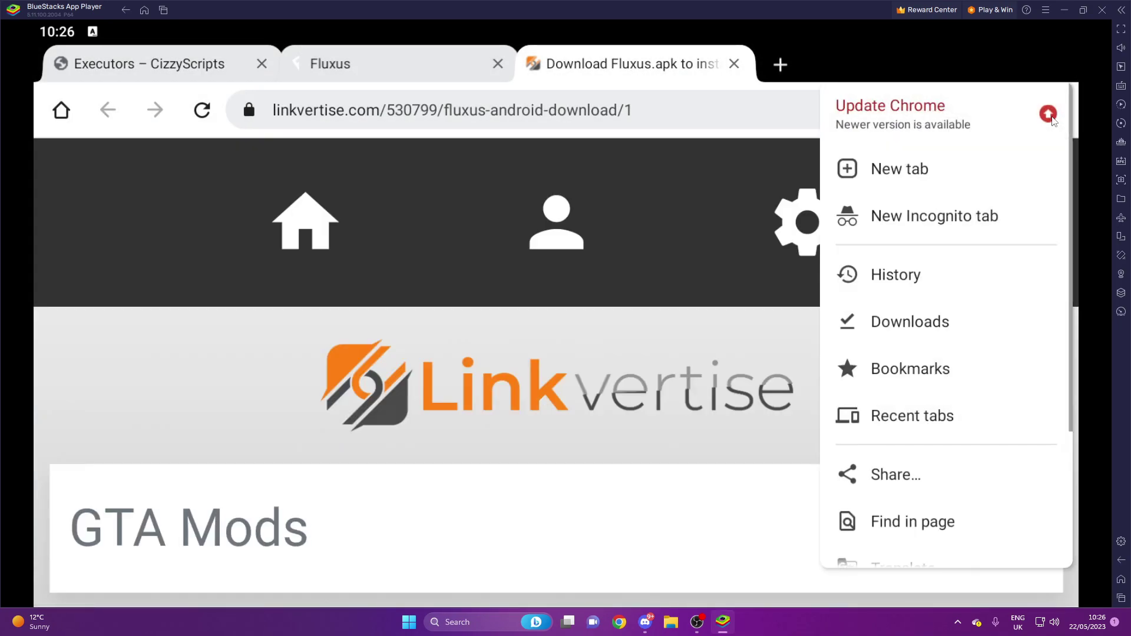
scroll(901, 353, "down", 3)
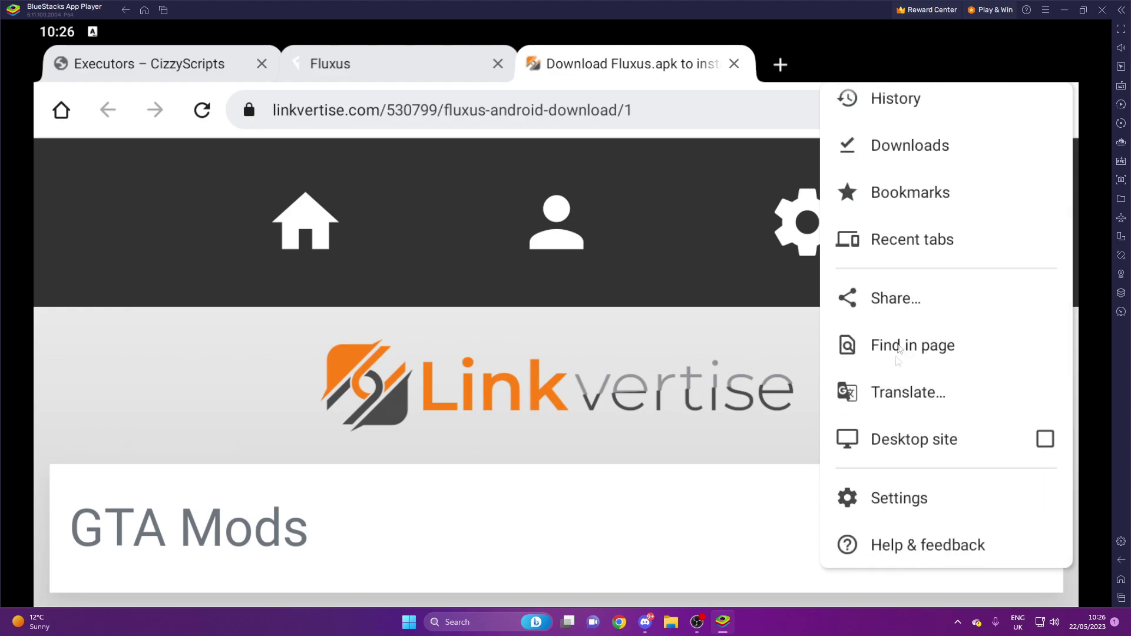
left_click(899, 439)
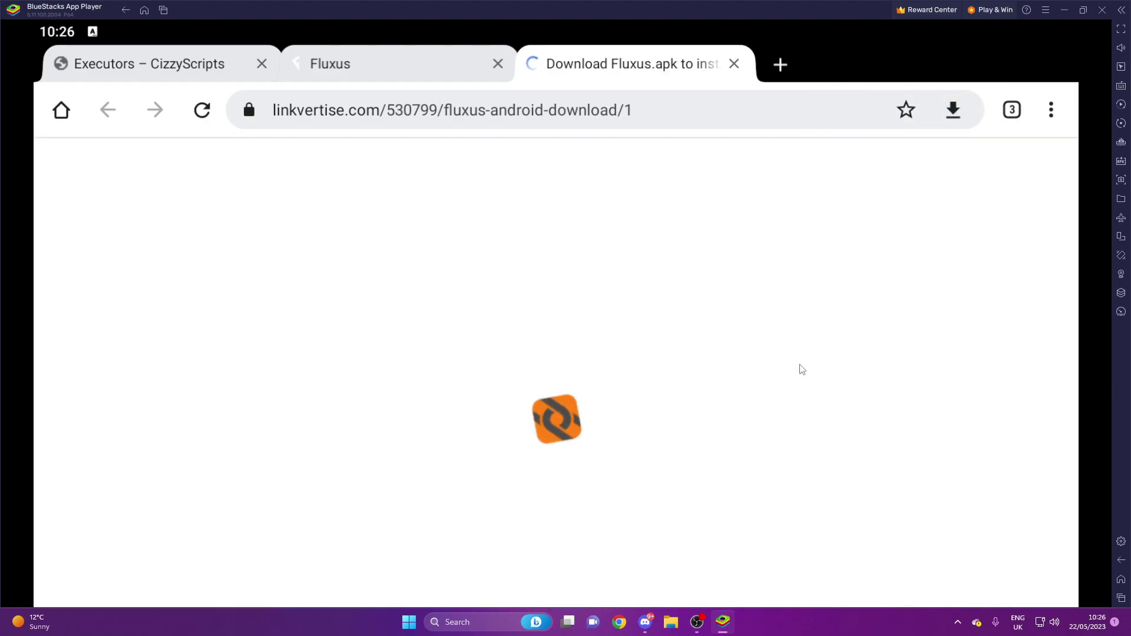
scroll(648, 391, "down", 10)
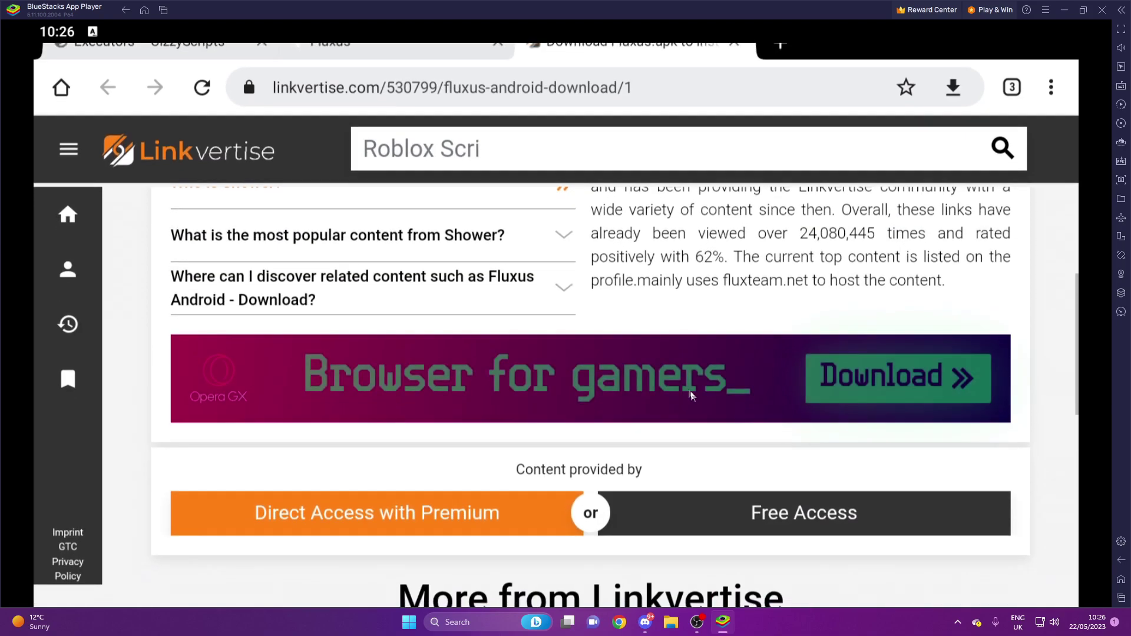
left_click(740, 514)
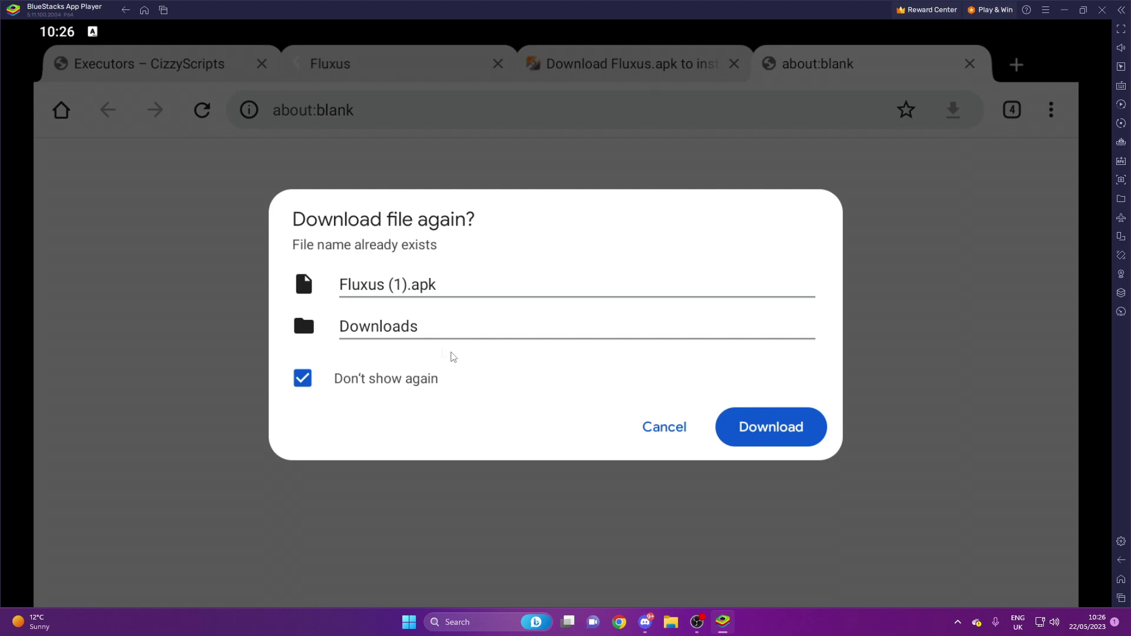
Step: Download Fluxus (1).apk anyway, close the Linkvertise and blank tabs, then open Roblox APK
left_click(760, 435)
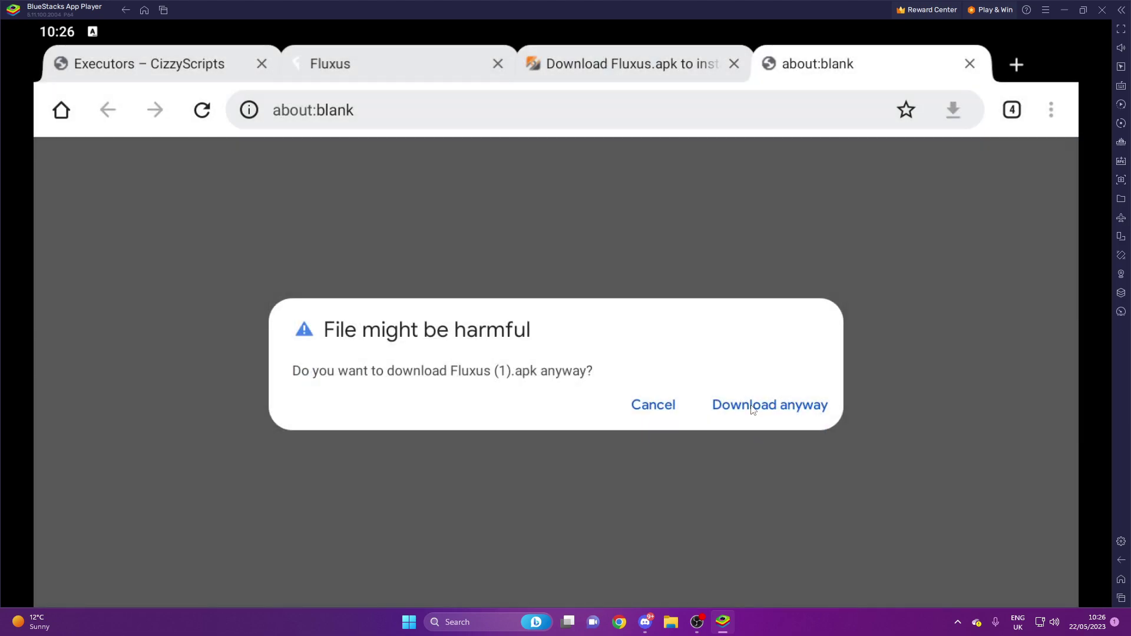
left_click(752, 407)
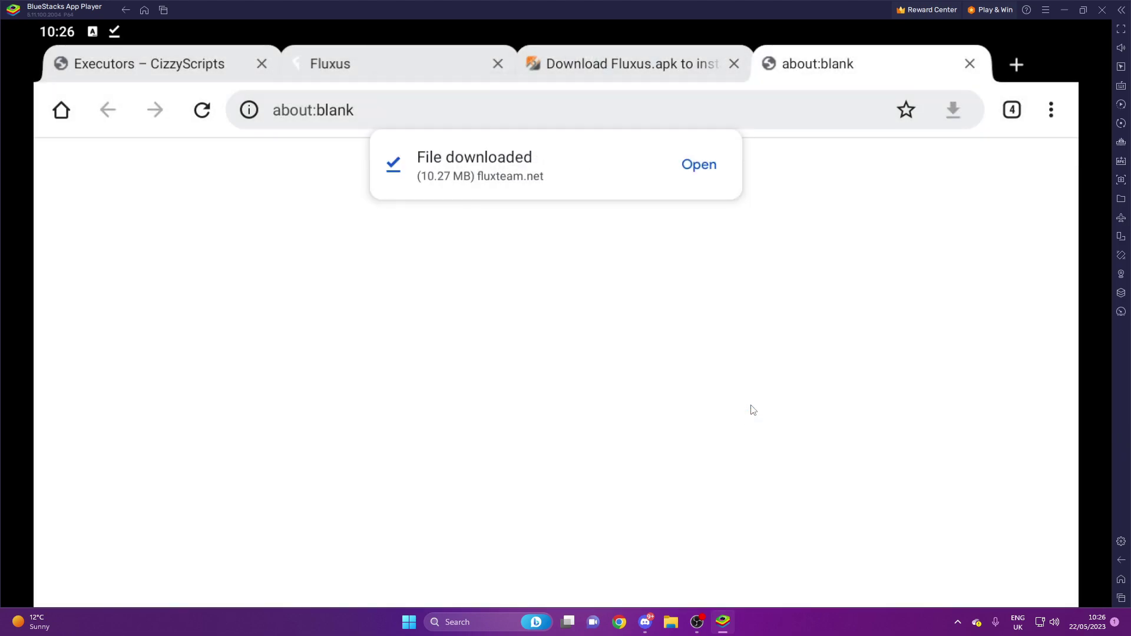
left_click(734, 64)
left_click(735, 66)
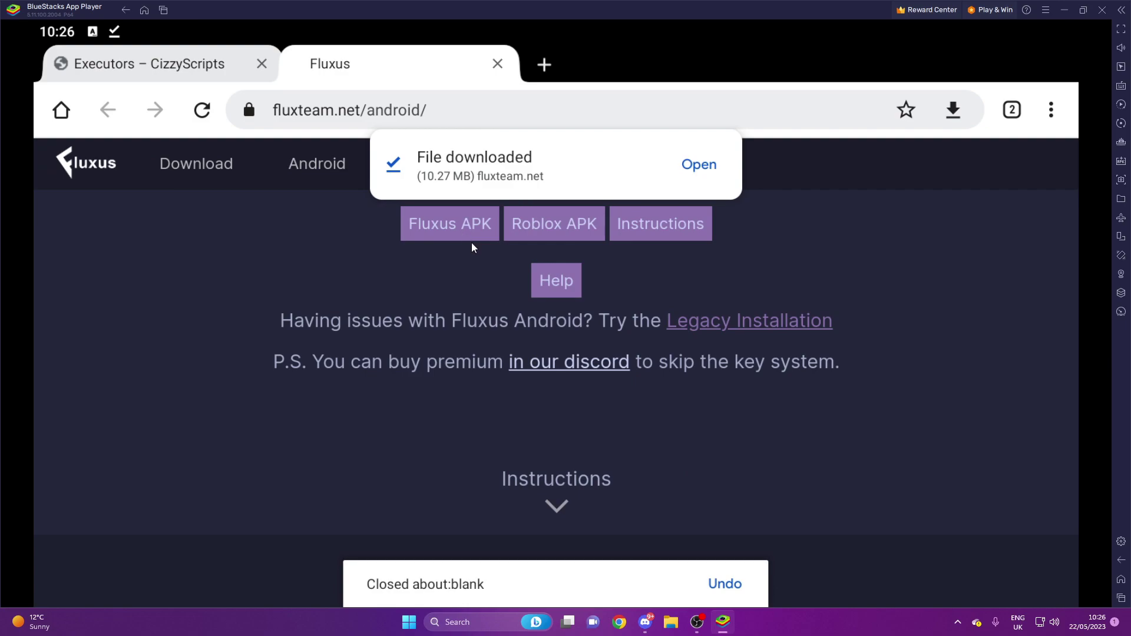
left_click(551, 228)
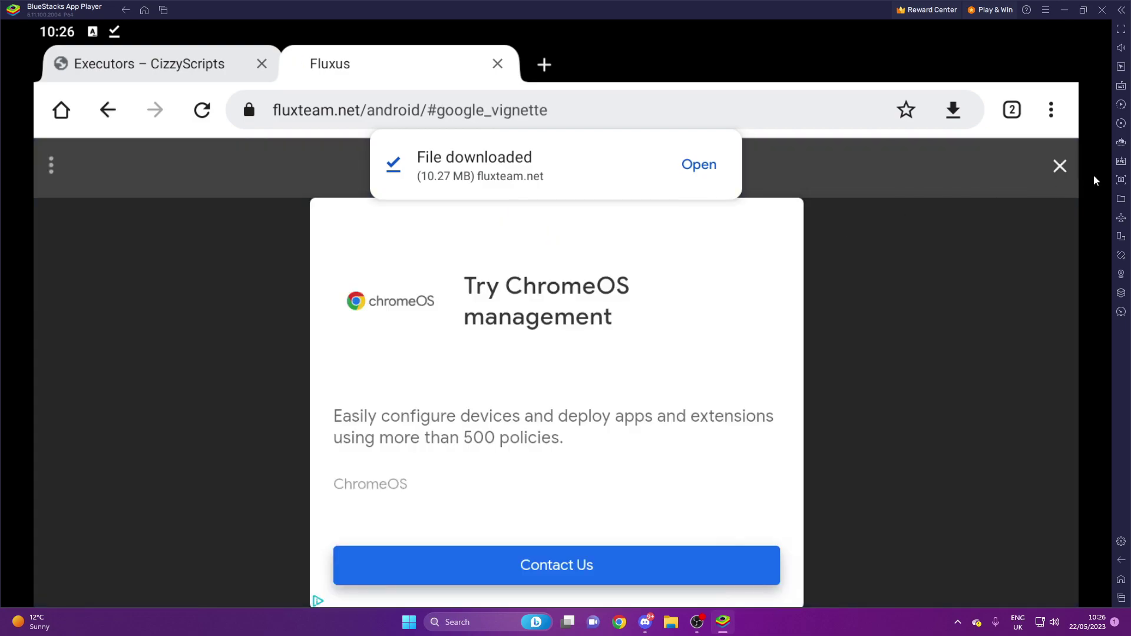
Step: Open apkcombo's Roblox page in a new tab and download Roblox 2.575.424 (156.33 MB)
left_click(1060, 167)
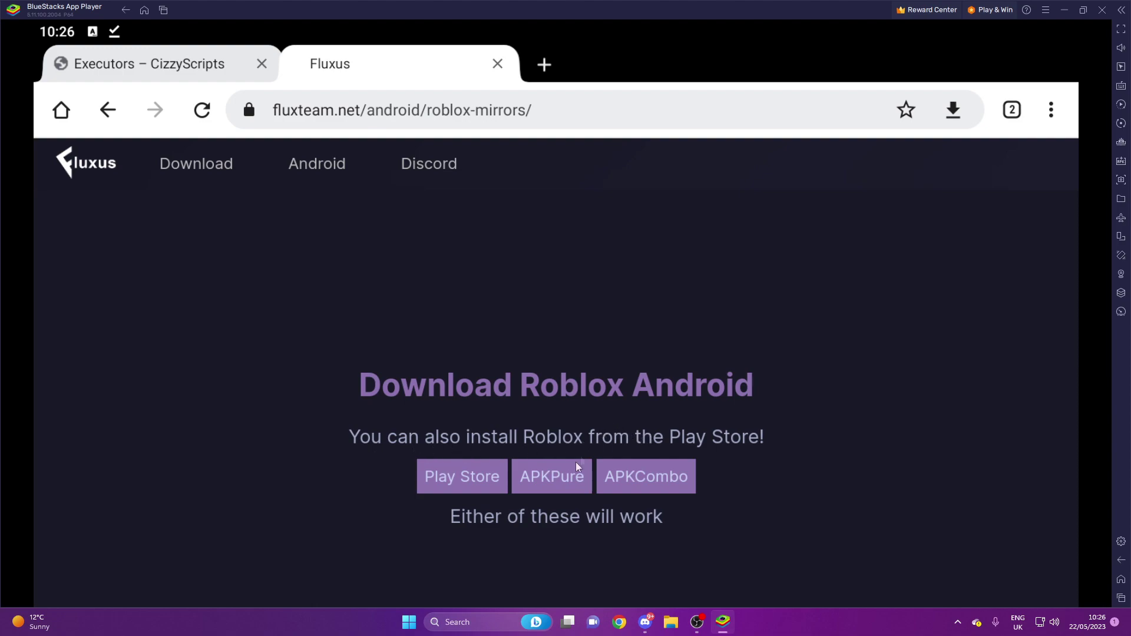
left_click(562, 482)
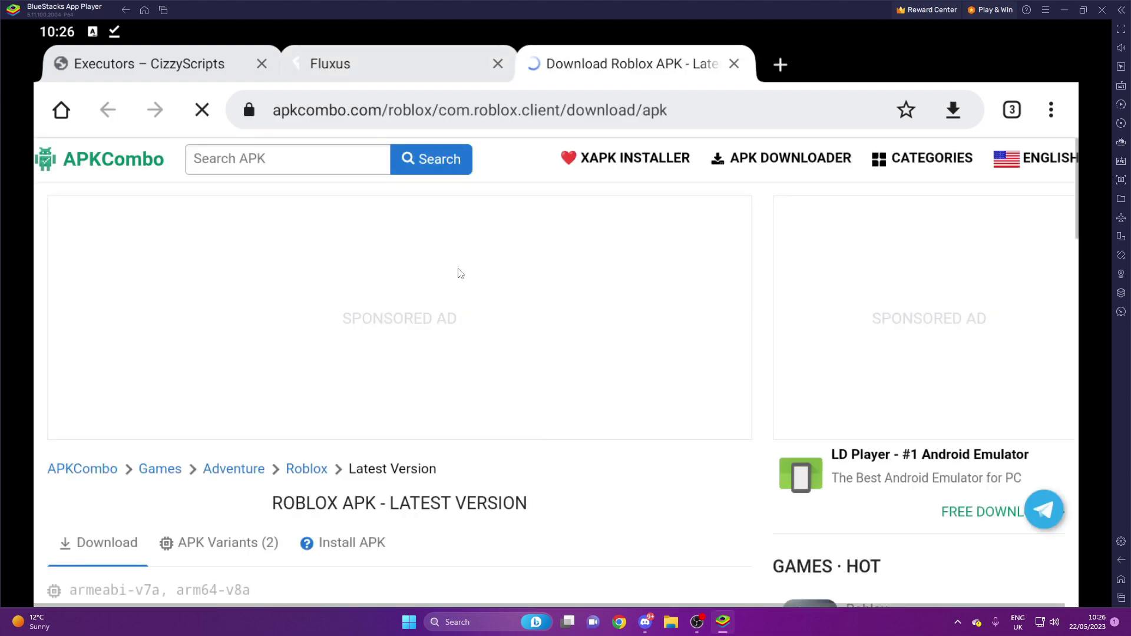
scroll(443, 295, "down", 5)
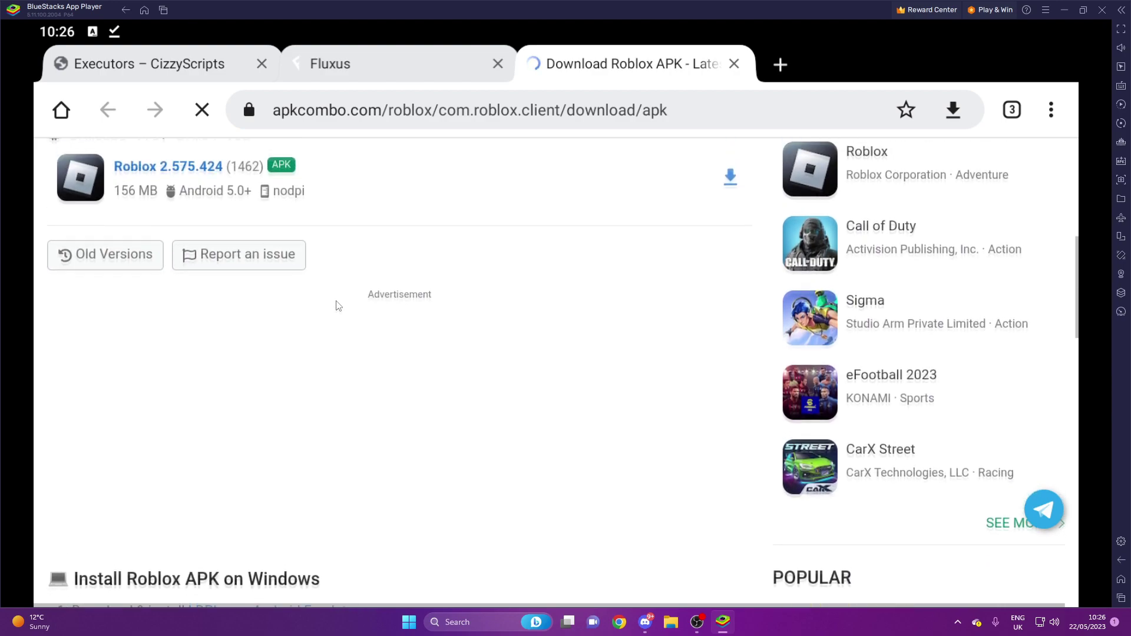
left_click(187, 213)
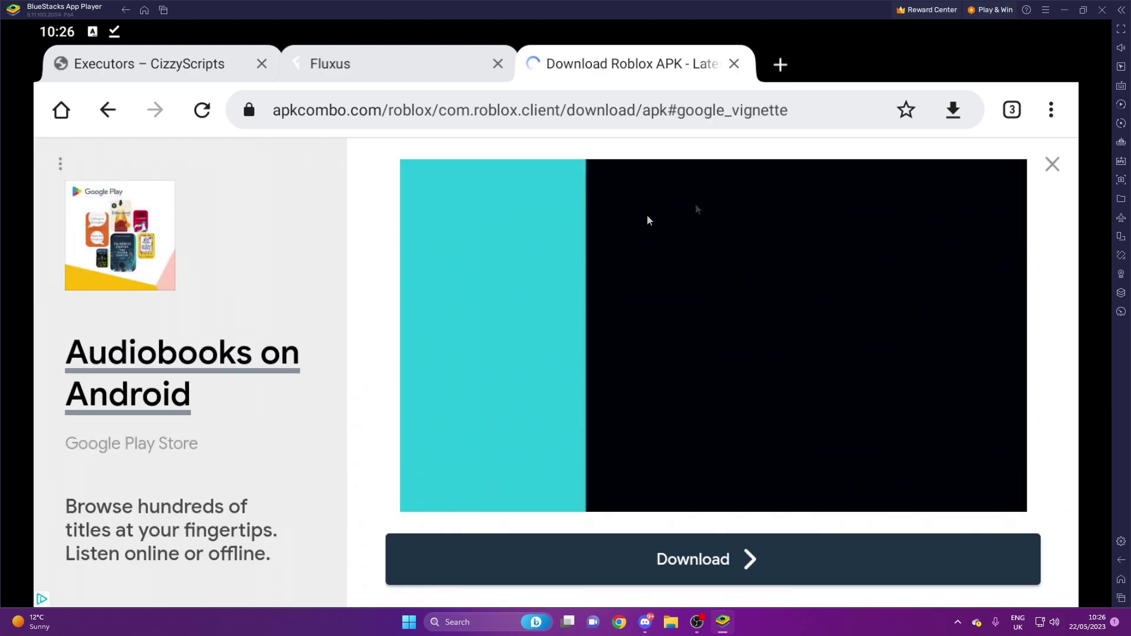
left_click(1051, 166)
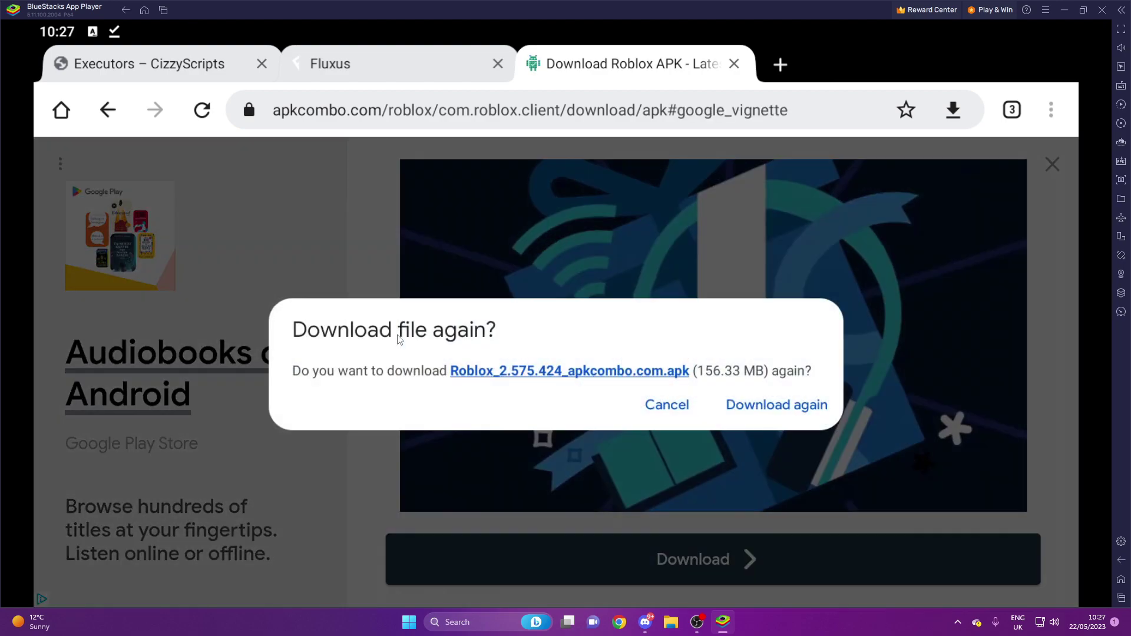
left_click(763, 406)
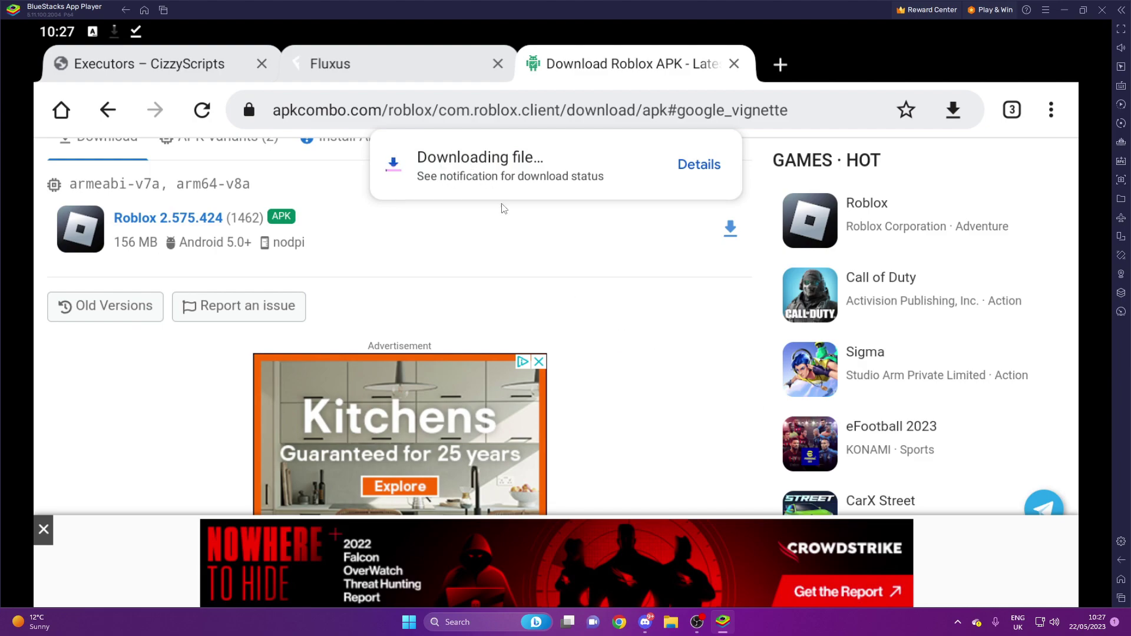
Step: Install the Roblox 2.575.424 APK from its download notification and return to the home screen
left_click_drag(112, 29, 192, 493)
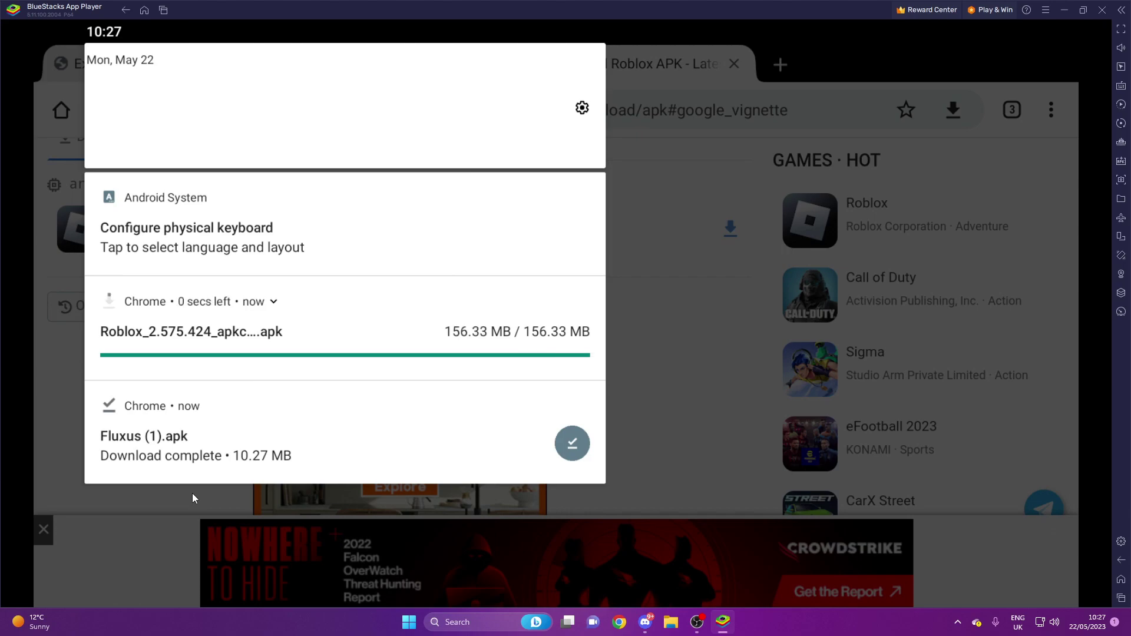
left_click(421, 343)
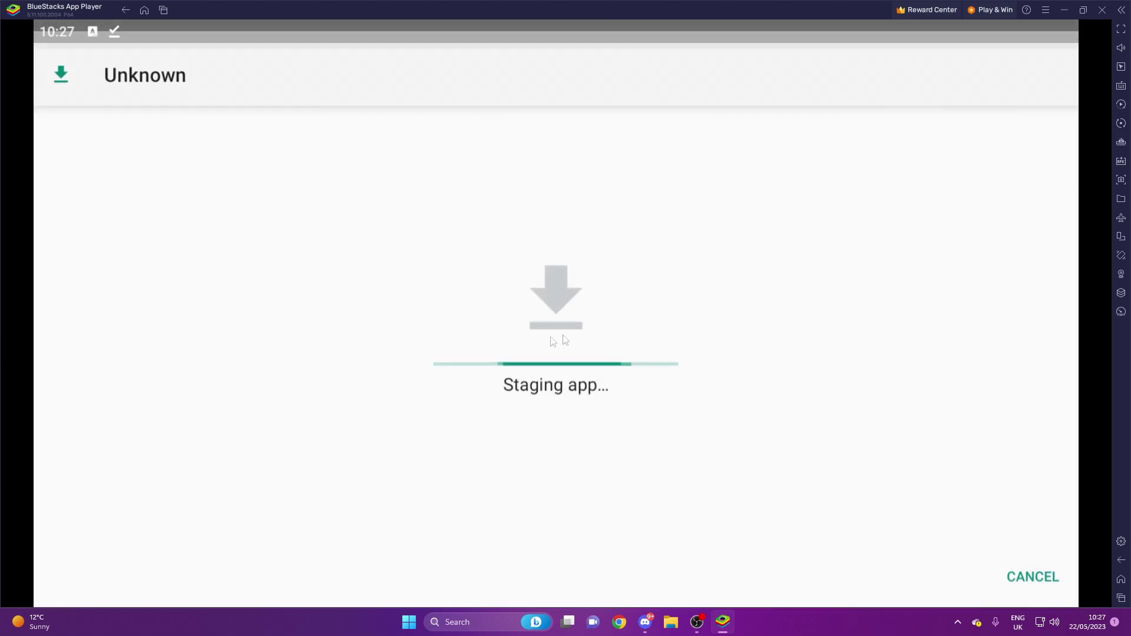
left_click(1022, 580)
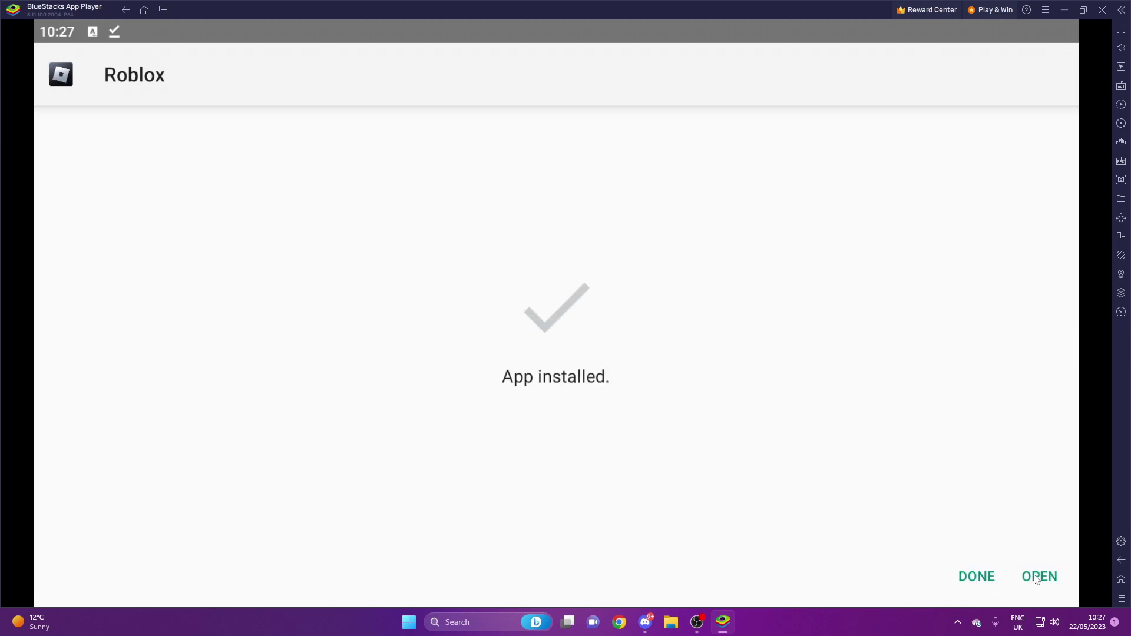
left_click(987, 580)
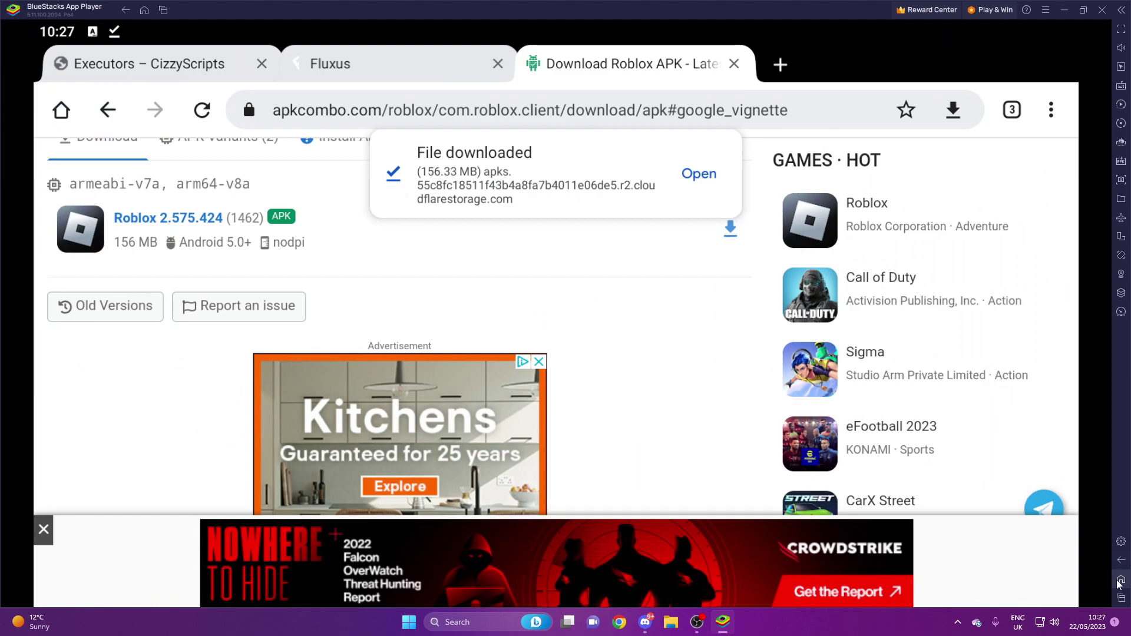
left_click(1120, 580)
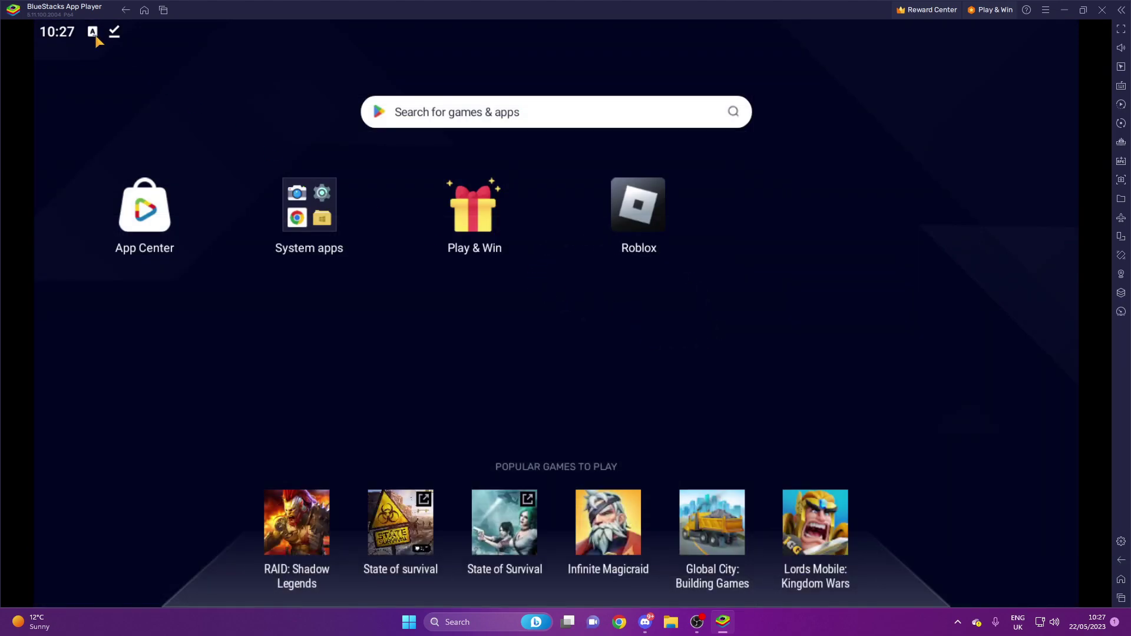
Step: Install Fluxus (1).apk from the notification, open it, and allow storage access
left_click_drag(97, 40, 108, 257)
left_click(194, 346)
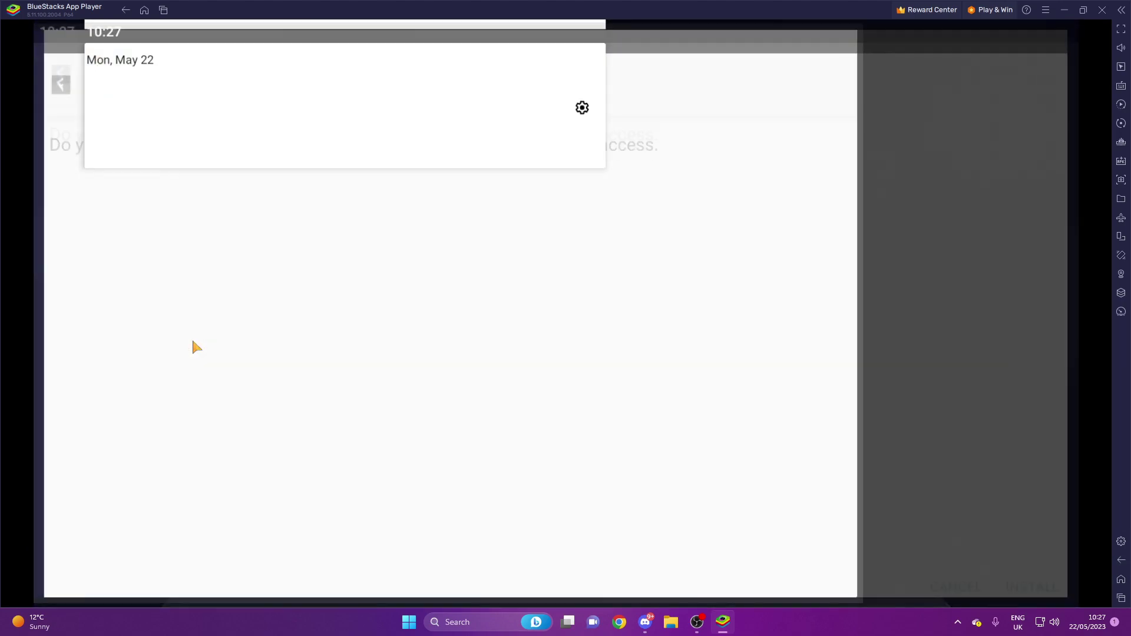
left_click(1030, 577)
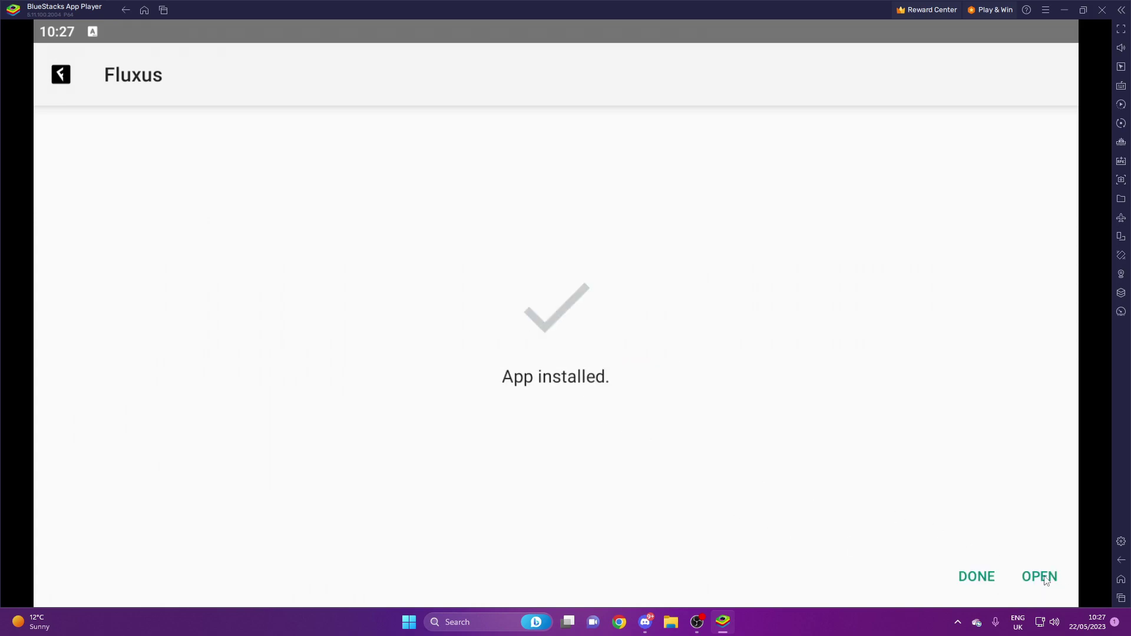
left_click(1039, 577)
left_click(771, 370)
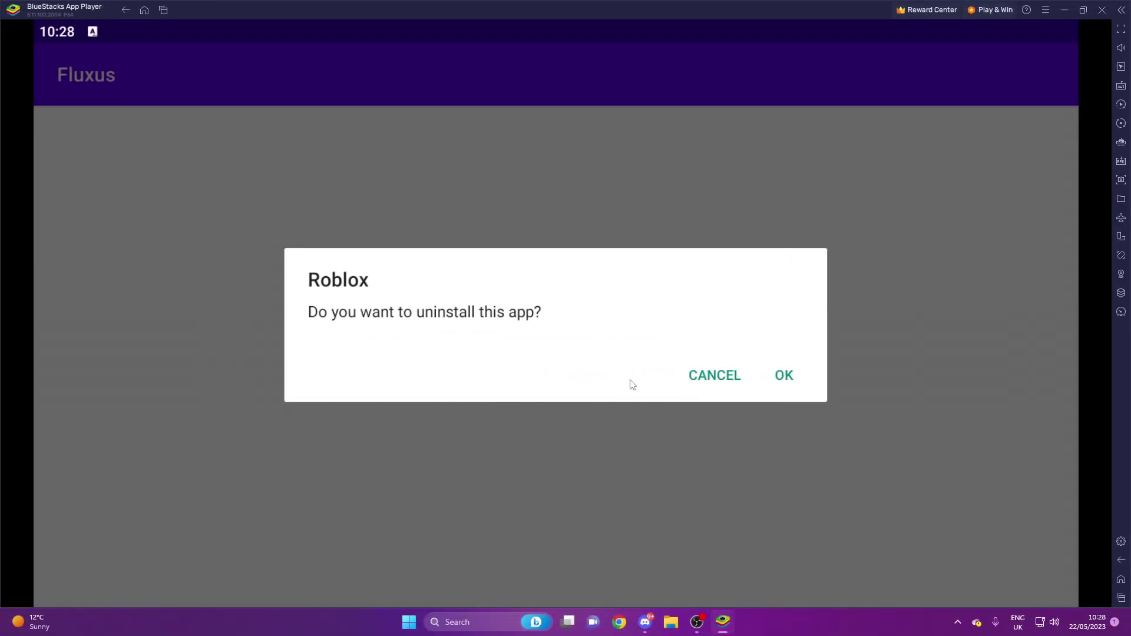
Step: Uninstall the original Roblox, allow installs from Fluxus, and install its repacked Roblox
left_click(781, 381)
left_click(781, 382)
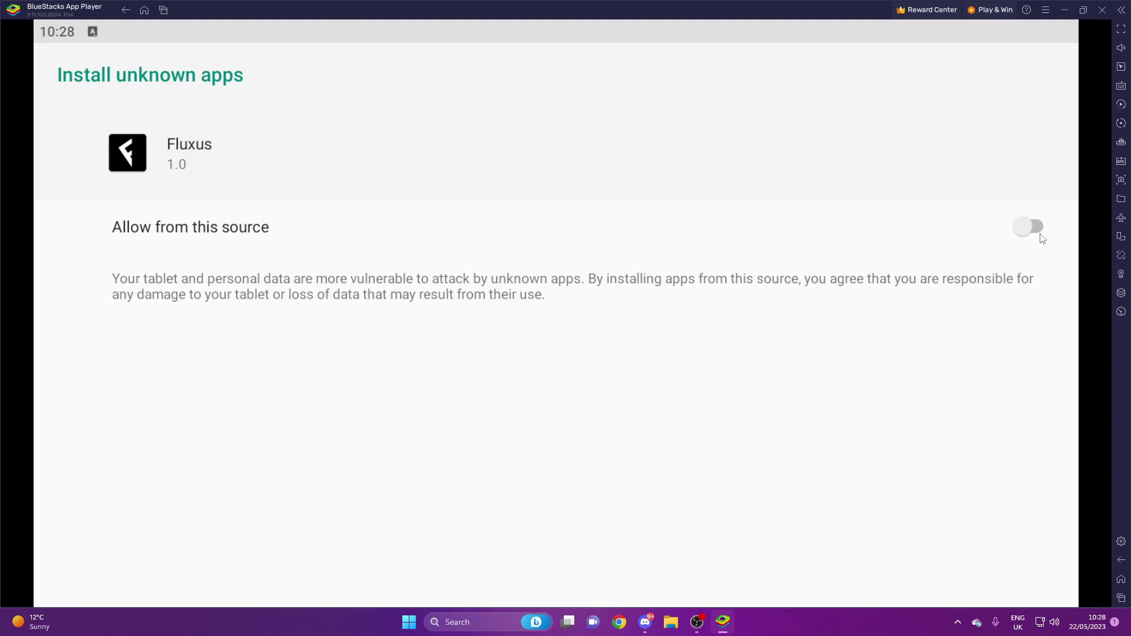
left_click(1038, 231)
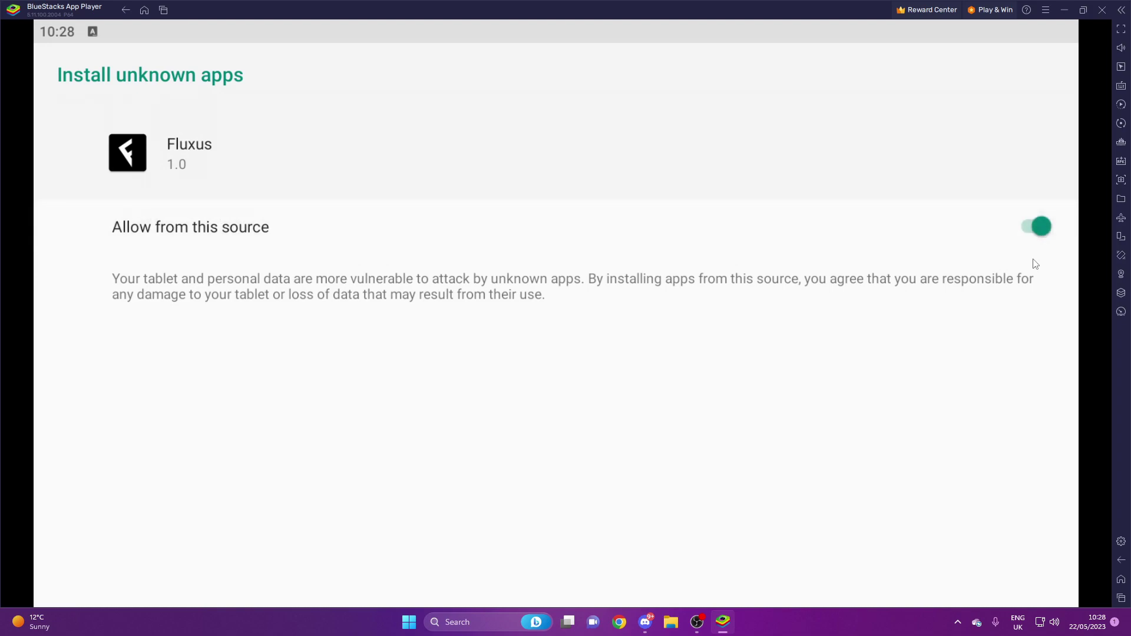
left_click(1120, 560)
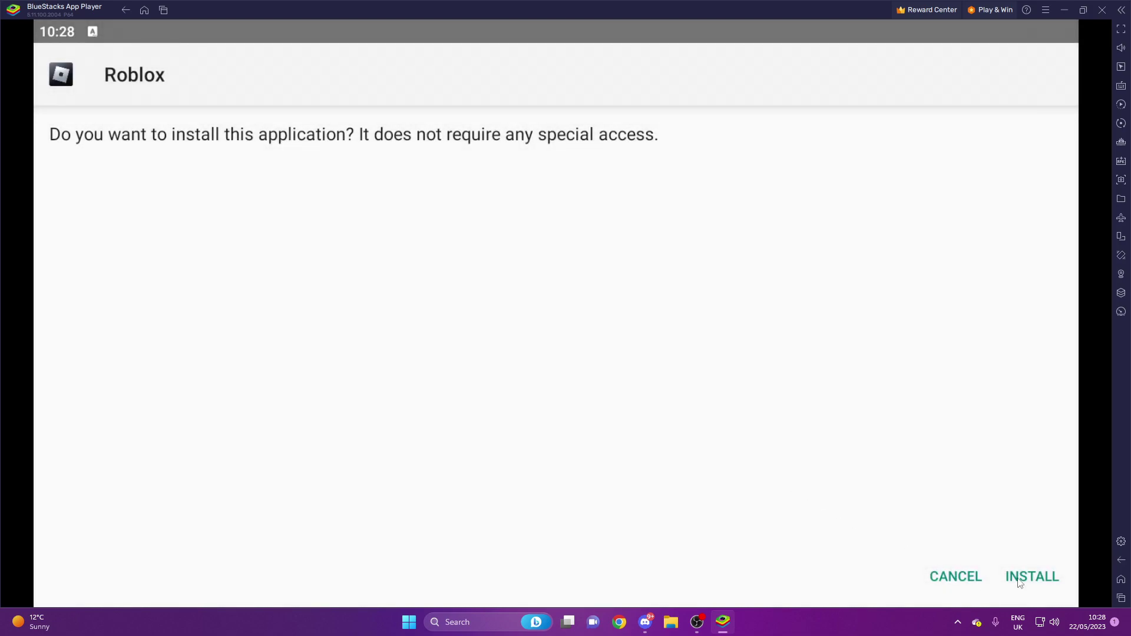
left_click(1020, 577)
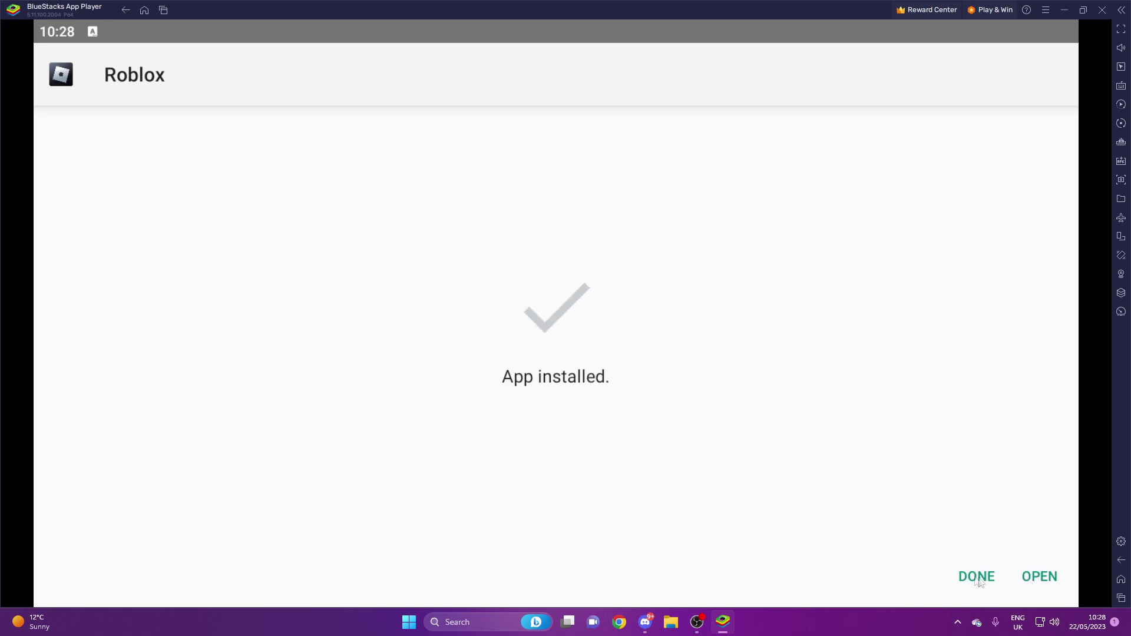
left_click(977, 578)
left_click(1121, 579)
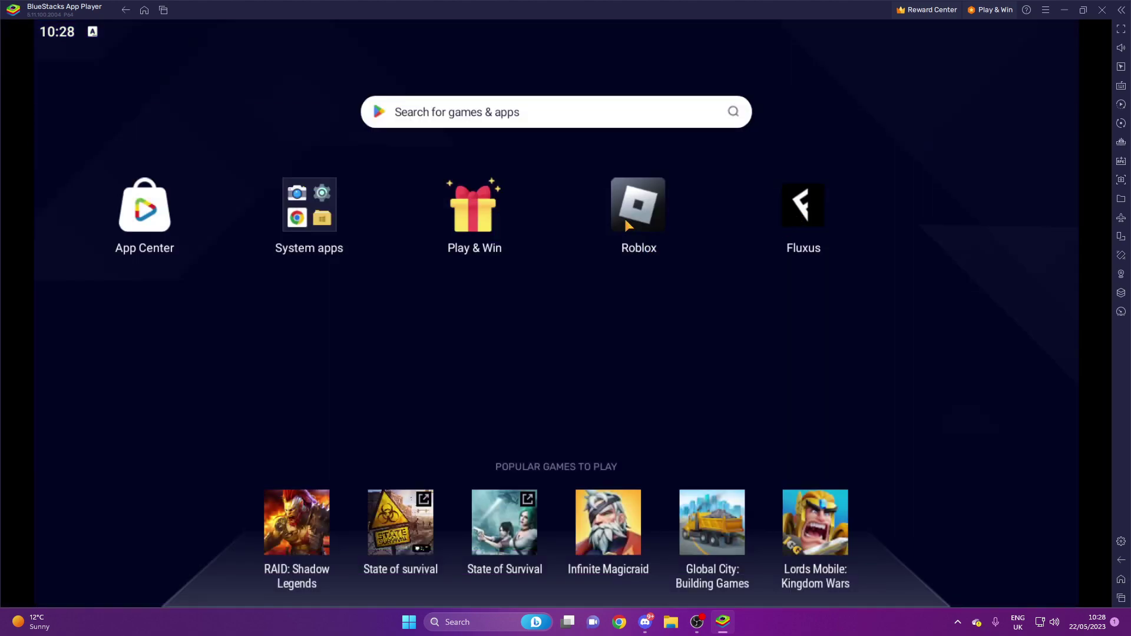
Step: Launch Roblox, allow photo, media and file access, and scroll to Continue games like Project Slayers
left_click(626, 222)
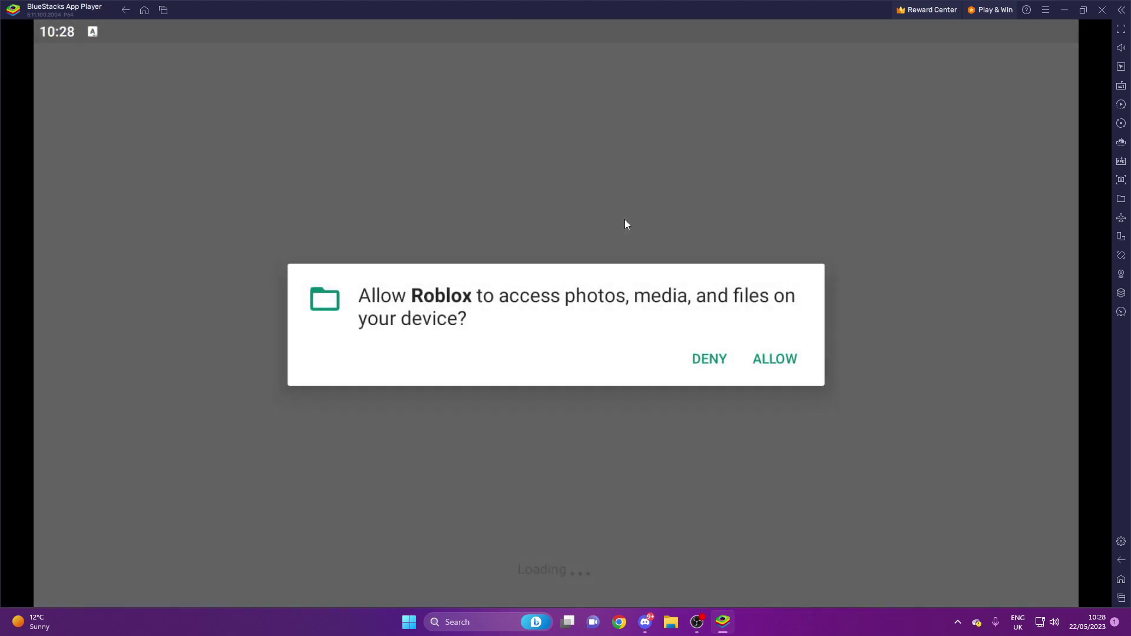
left_click(775, 359)
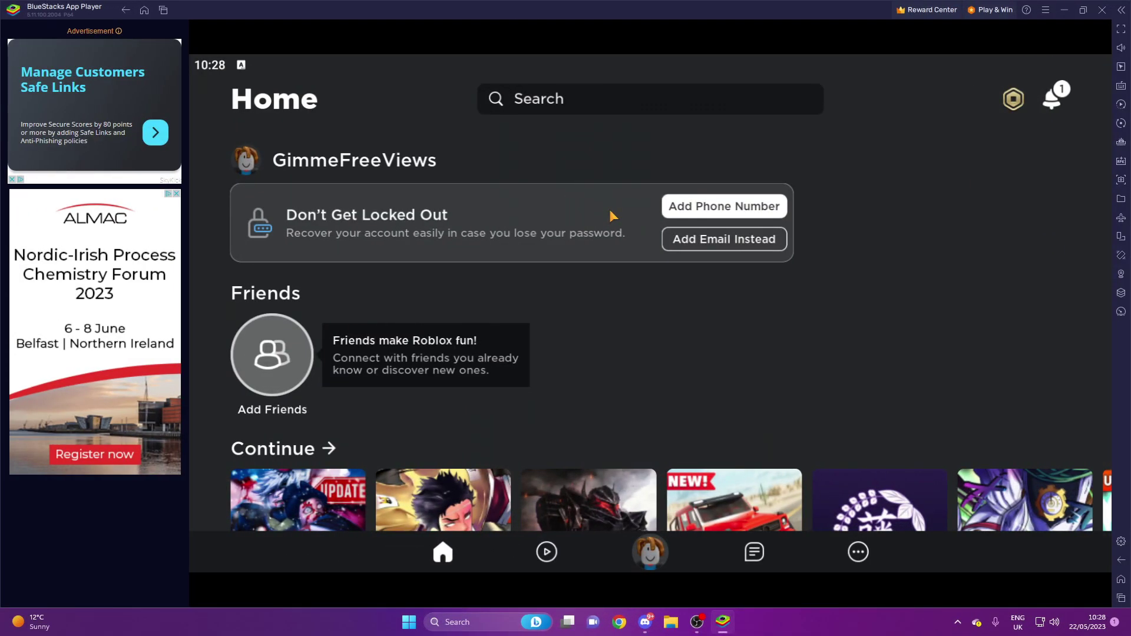
scroll(475, 311, "down", 4)
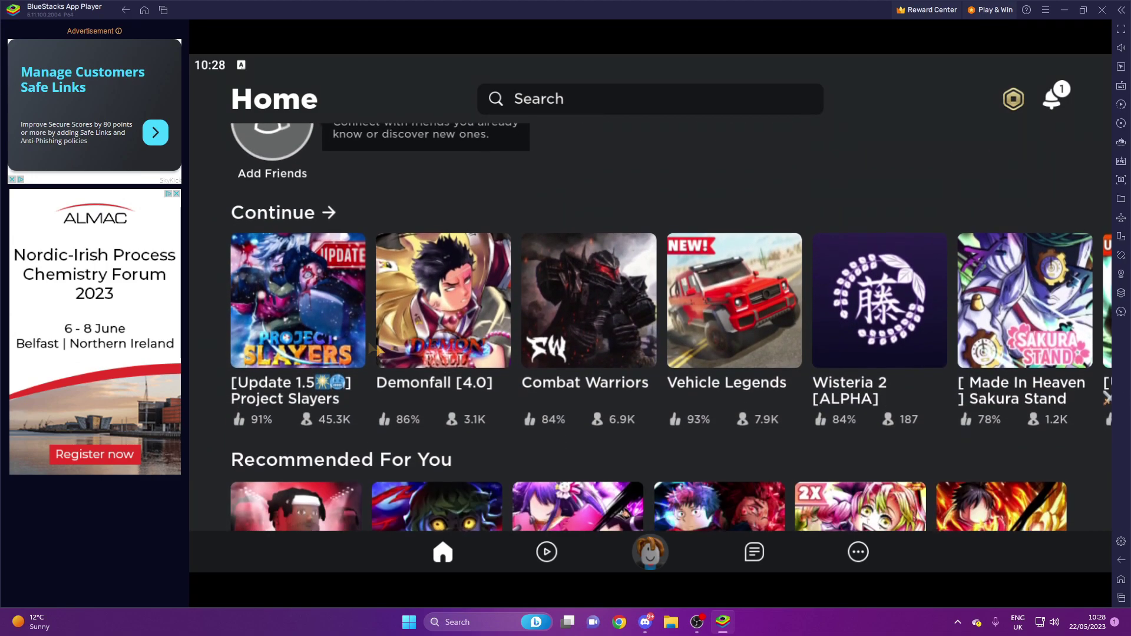
Step: Join Project Slayers, drag its in-game volume to zero, then go back to the BlueStacks home screen
left_click(332, 354)
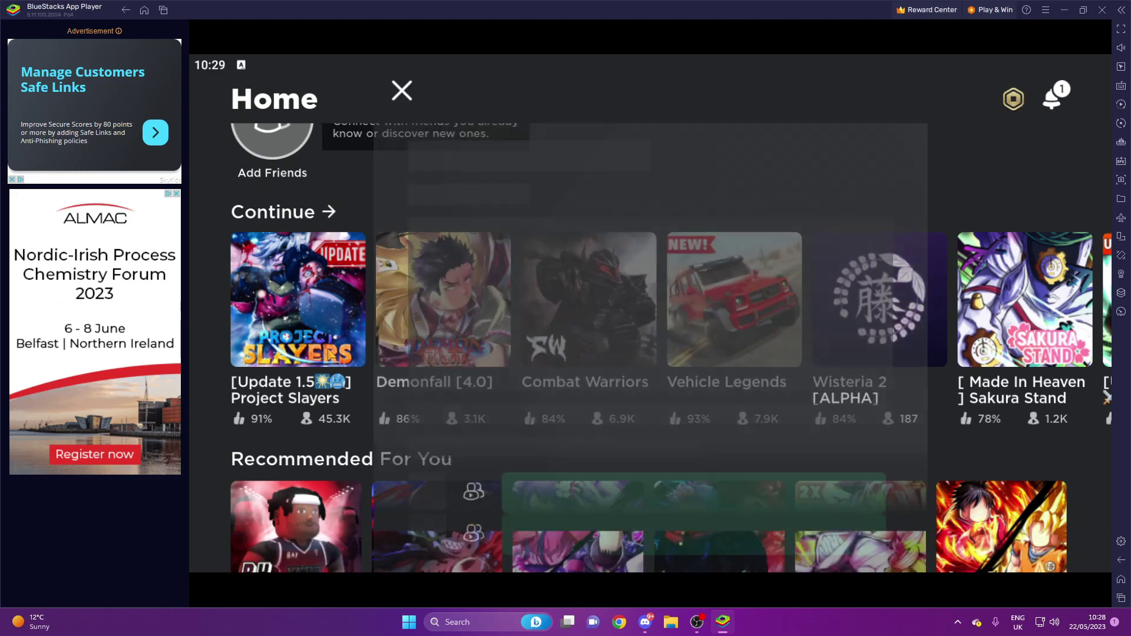
left_click(631, 515)
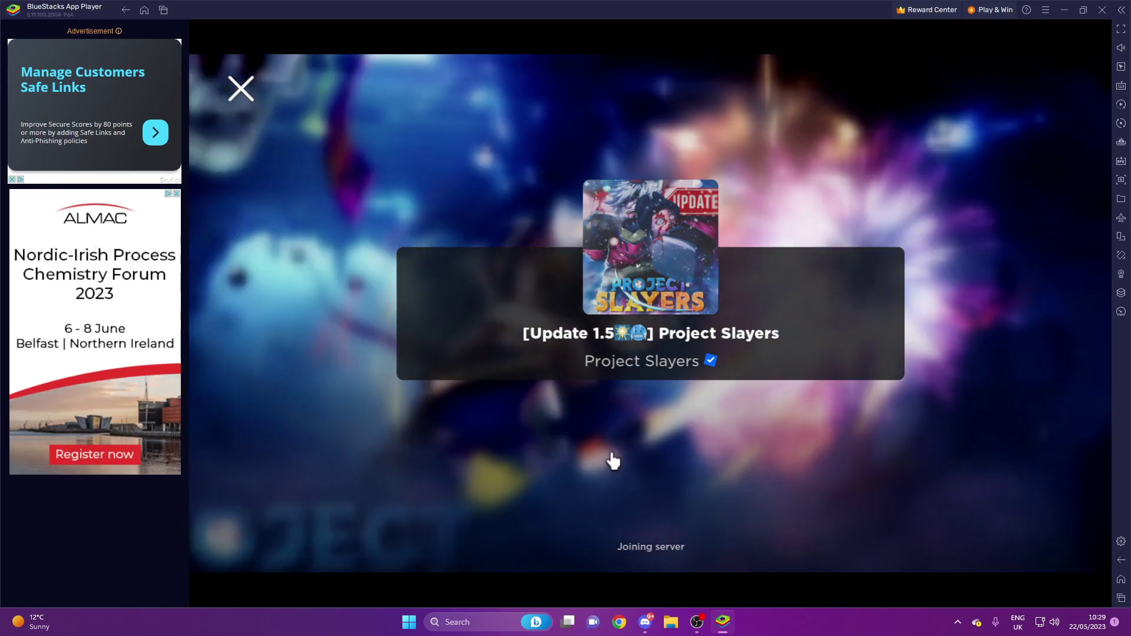
key("Escape")
left_click(563, 127)
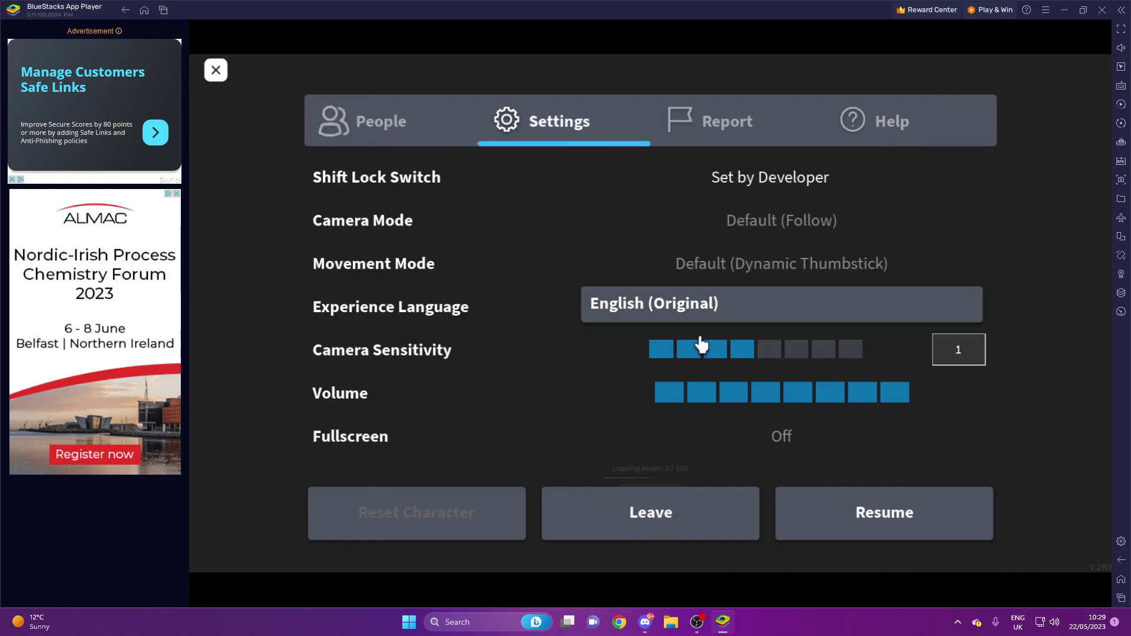
left_click_drag(707, 399, 533, 380)
key("Escape")
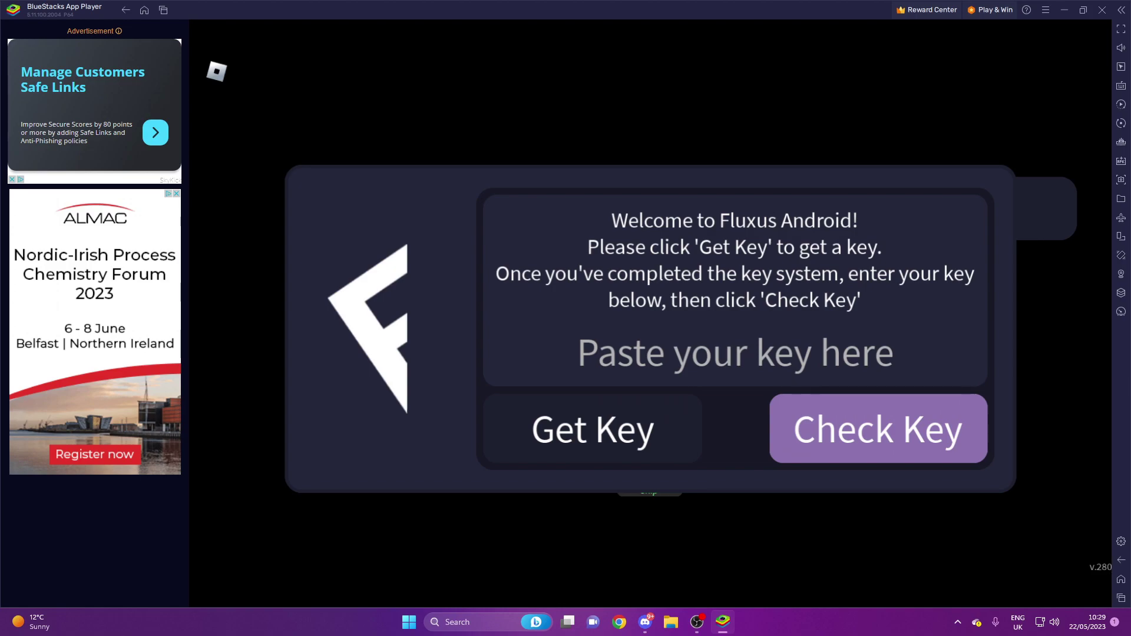
left_click(1117, 583)
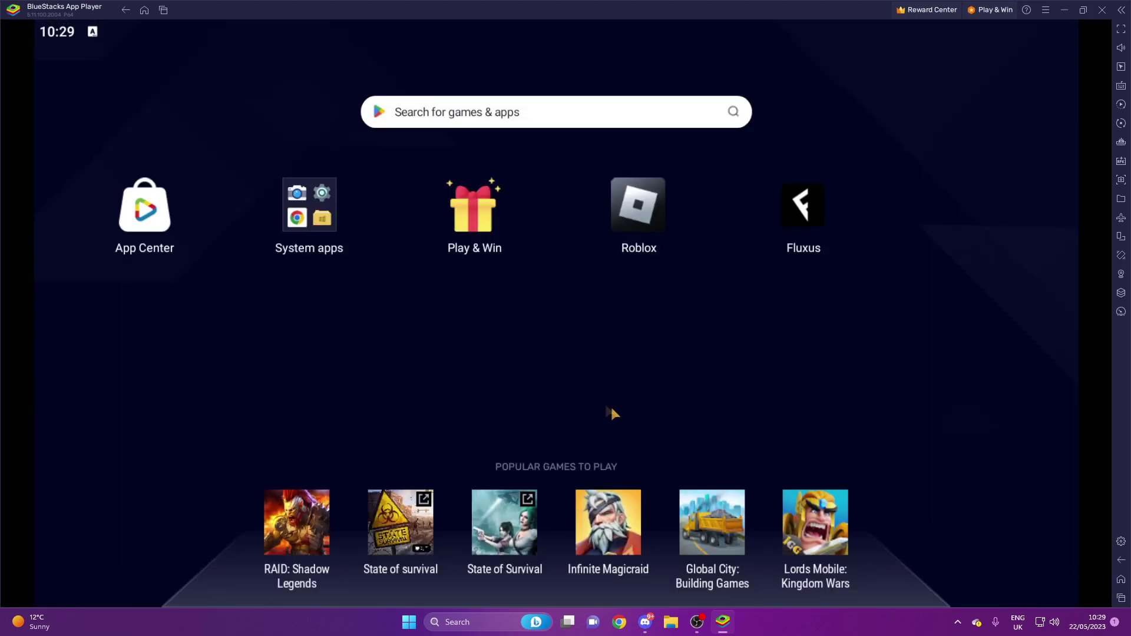
Step: Launch Chrome from the System apps folder and clear the address bar
left_click(307, 253)
left_click(522, 286)
left_click(711, 108)
type("Desc.")
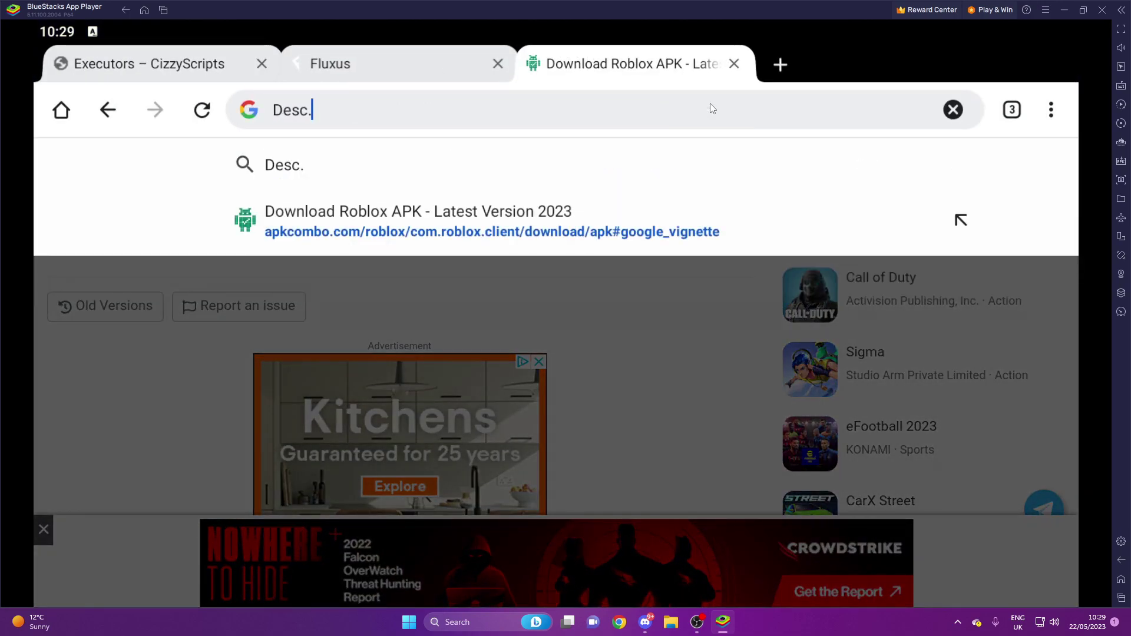
key("BackSpace")
key("BackSpace")
key("BackSpace")
key("BackSpace")
key("BackSpace")
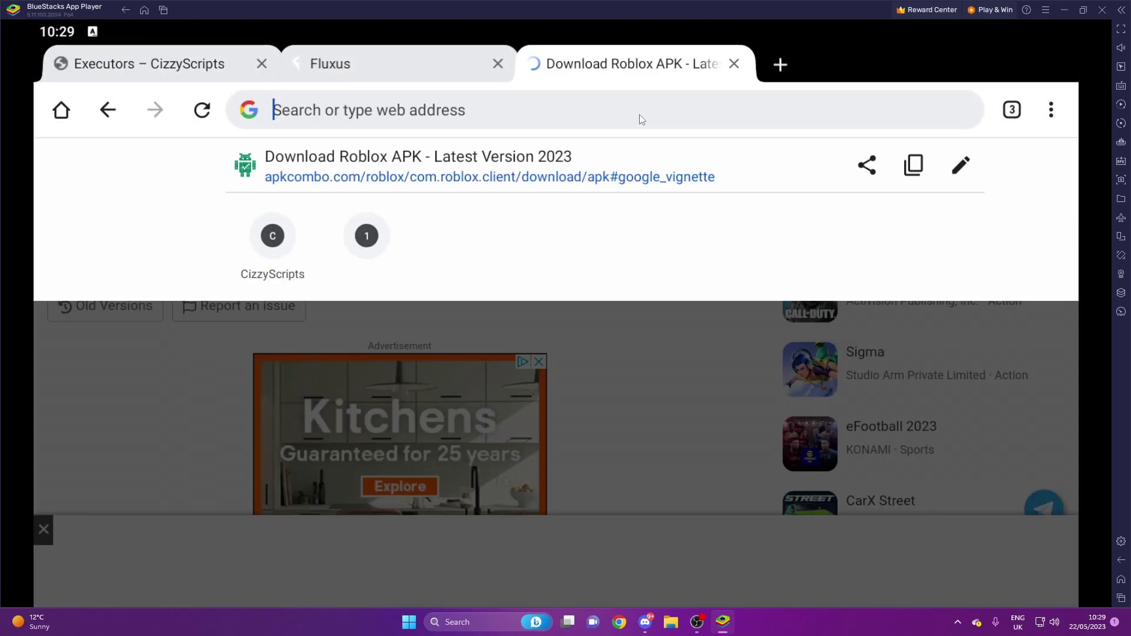
Step: In the Roblox game, copy the Fluxus key link with Get Key
mouse_move(723, 629)
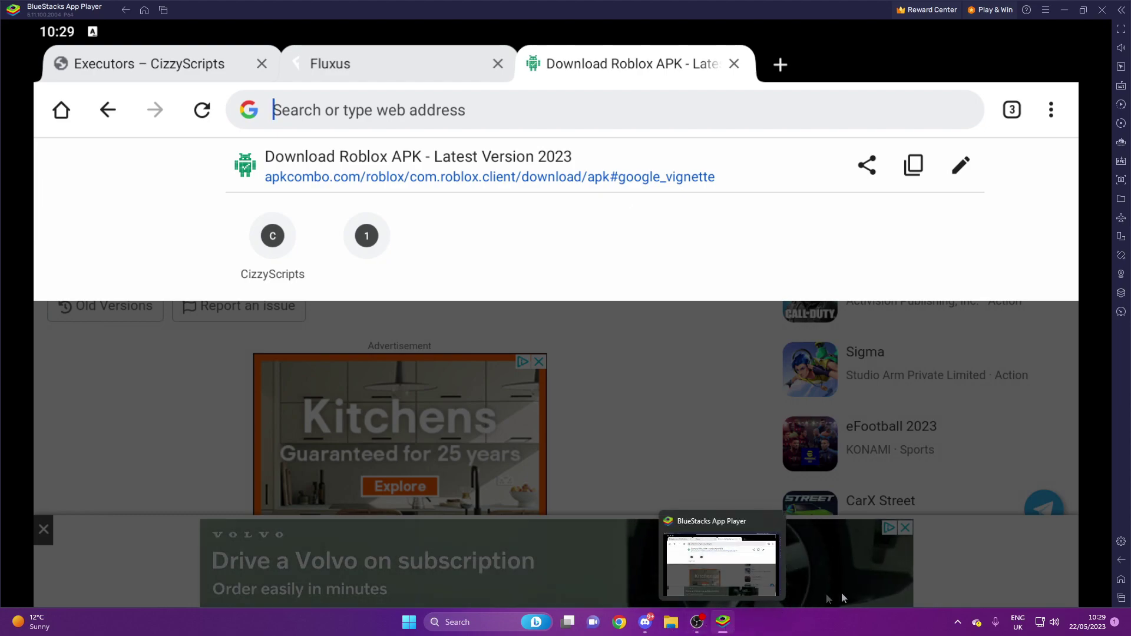
key("alt+Tab")
left_click(480, 364)
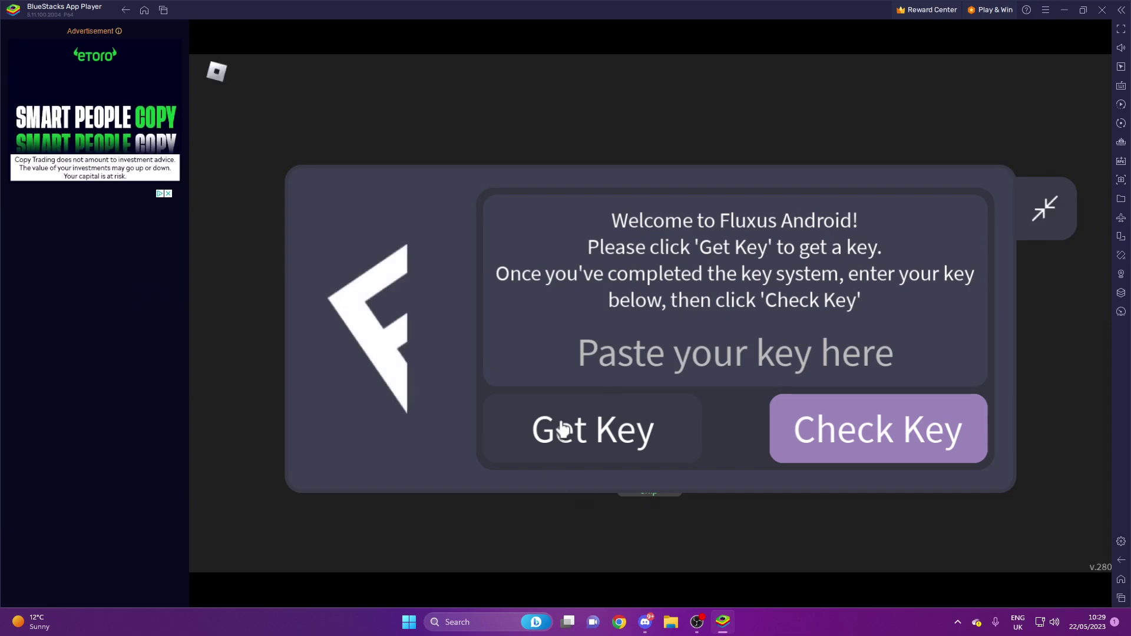
left_click(557, 429)
Step: Back in Chrome, paste the copied key link and load it
key("super")
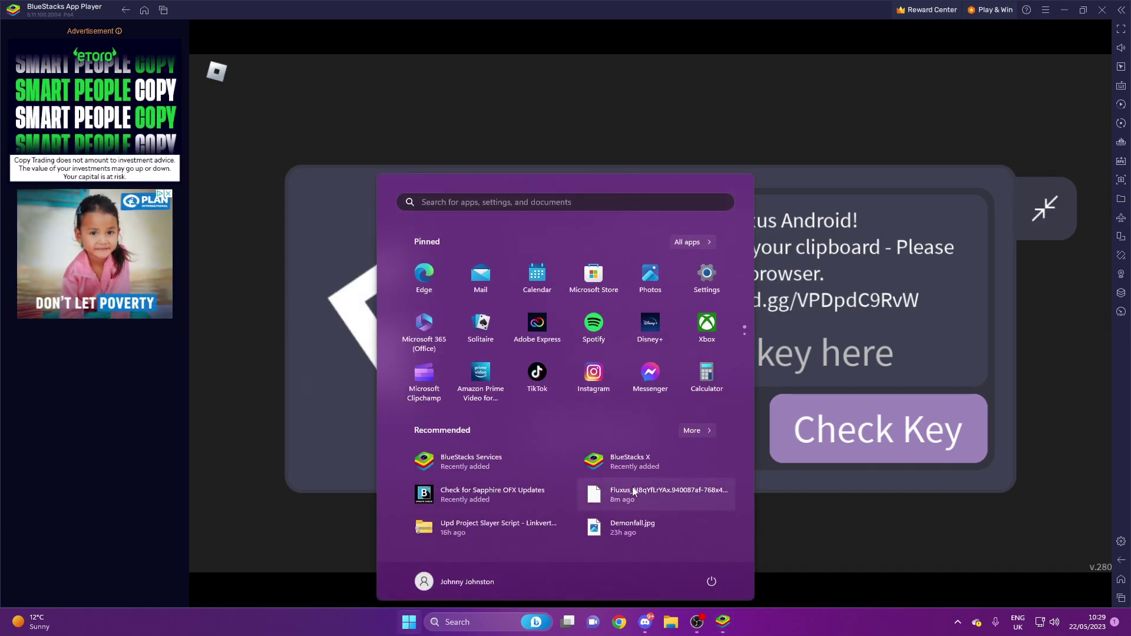
key("Escape")
key("alt+Tab")
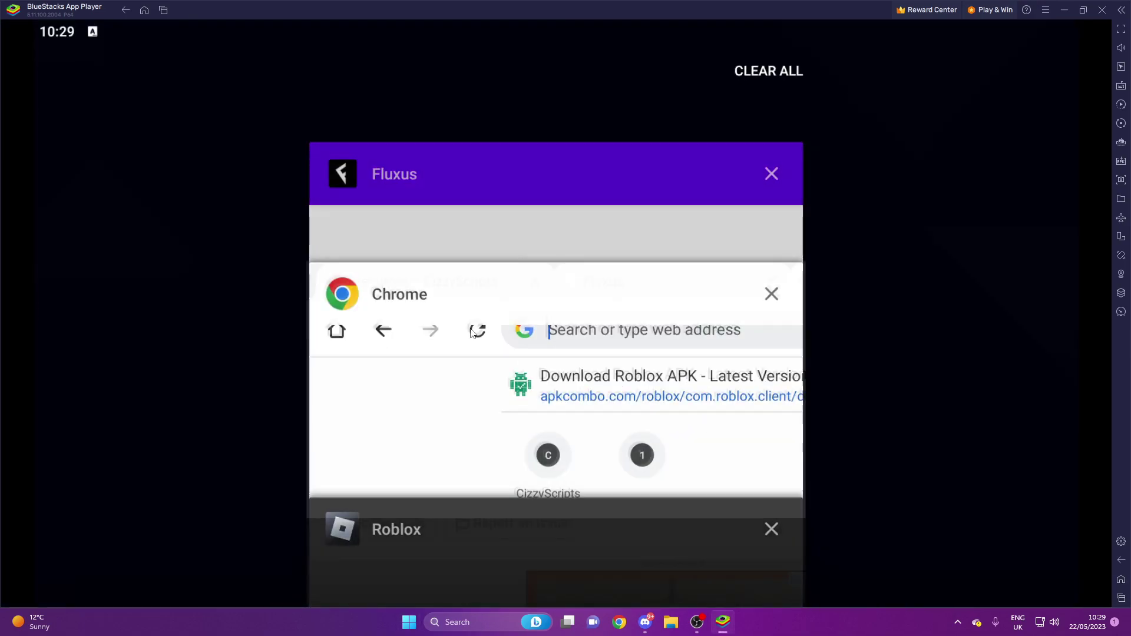
left_click(449, 328)
key("ctrl+v")
key("Return")
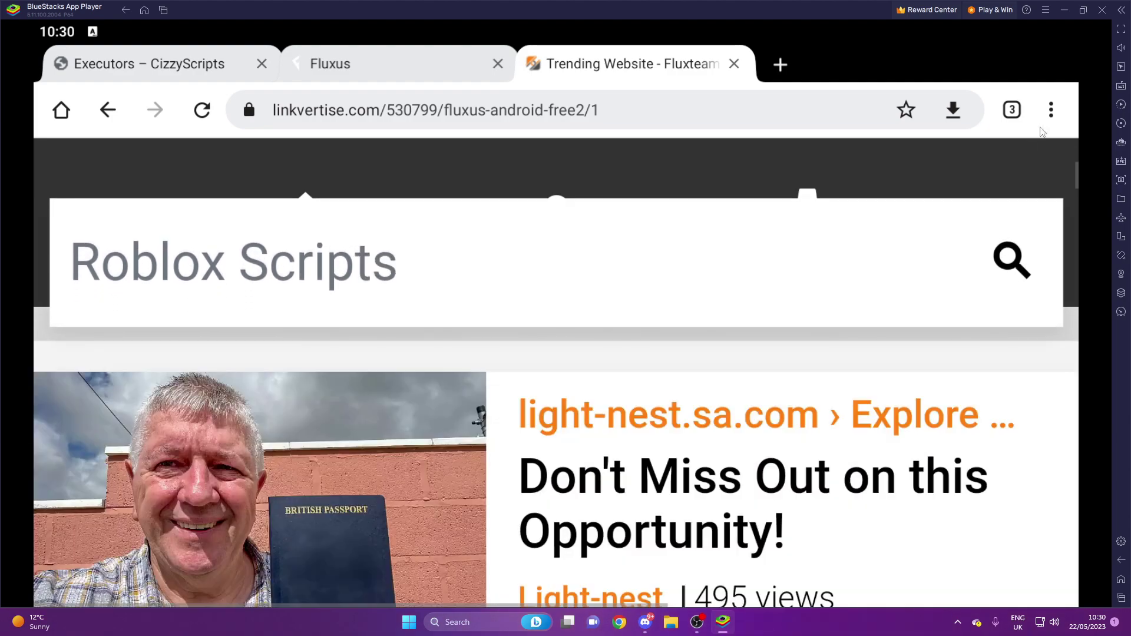
Step: Let the fluxteam link redirect to Linkvertise and scroll down to the Direct Access / Free Access buttons
left_click(1051, 110)
scroll(878, 436, "down", 3)
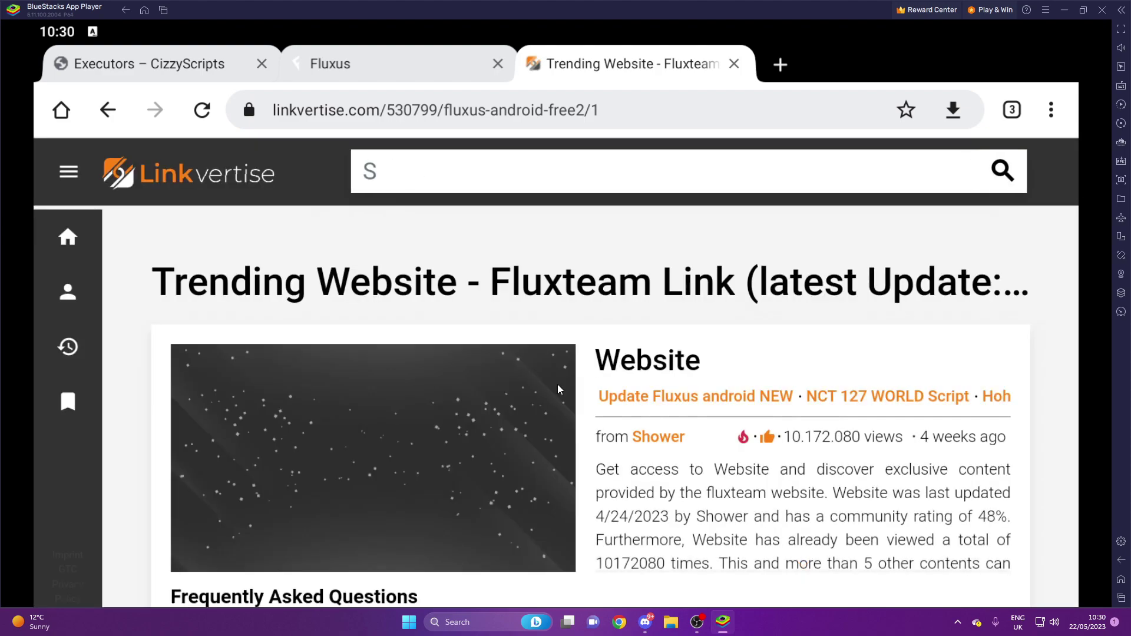
scroll(589, 394, "down", 10)
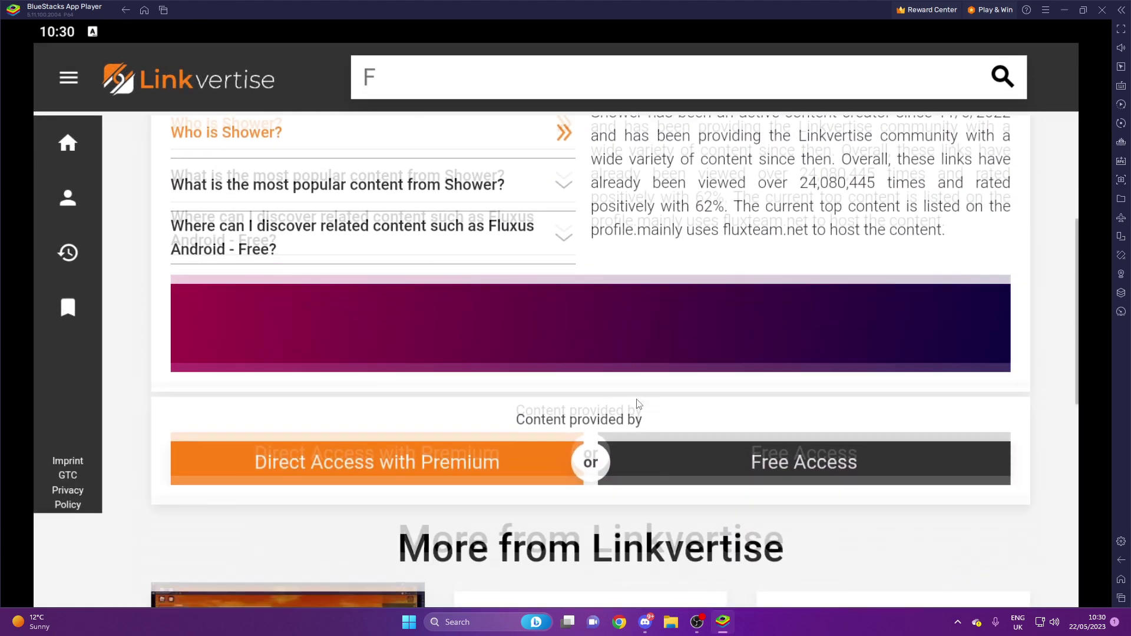
scroll(638, 404, "down", 2)
Step: Take Linkvertise's Free Access route and continue with Free Access with Ads
left_click(697, 356)
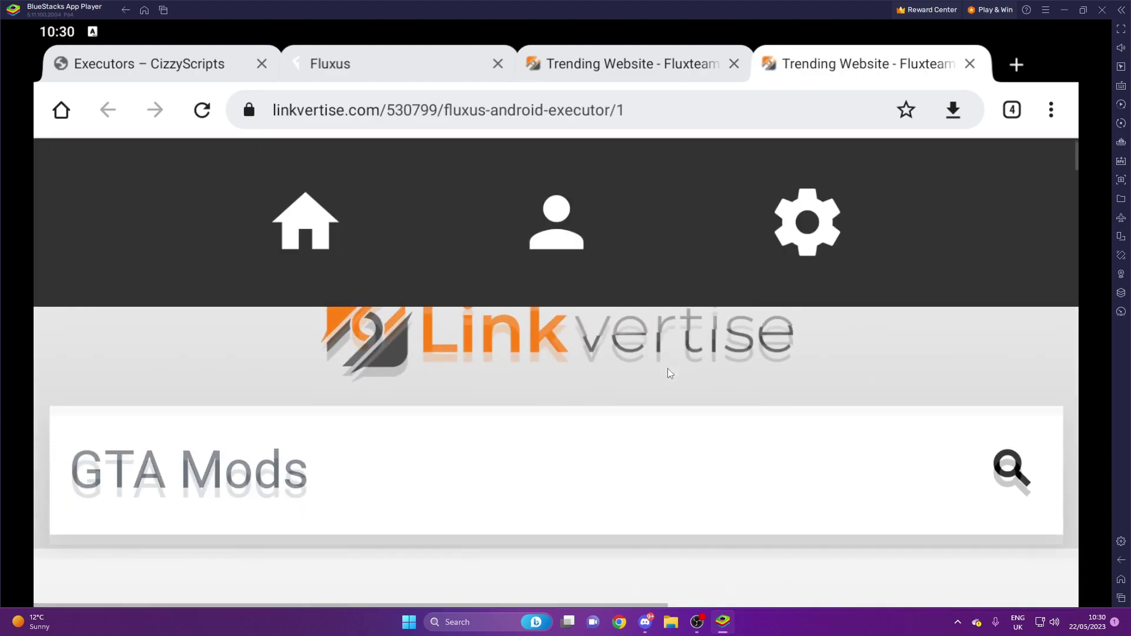
scroll(667, 367, "down", 2)
scroll(666, 370, "down", 5)
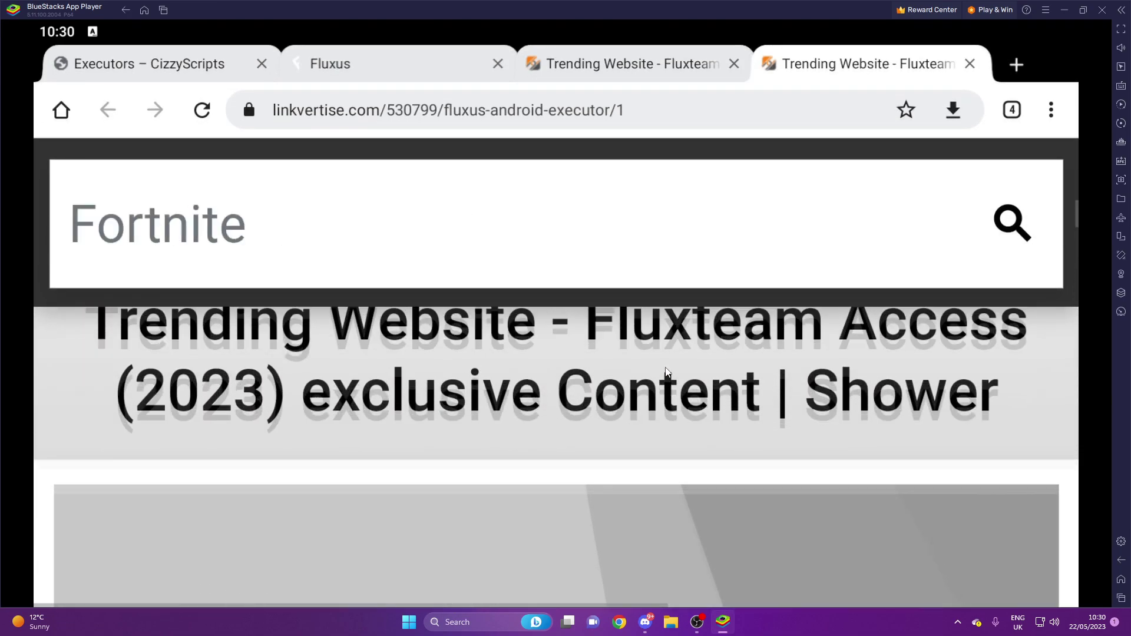
scroll(666, 371, "down", 10)
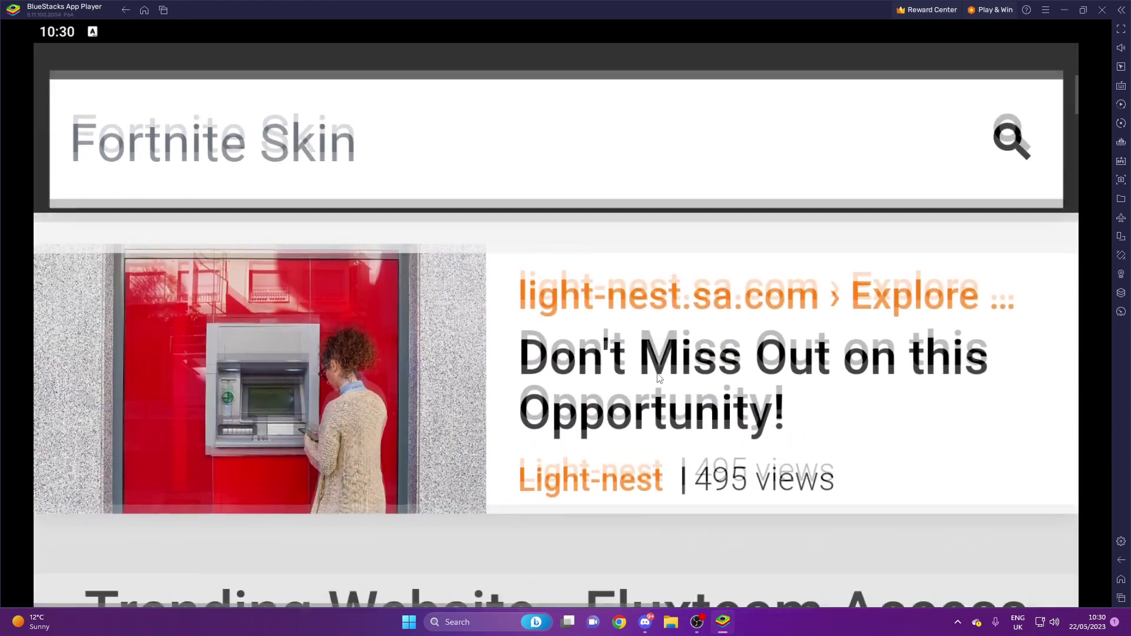
scroll(653, 384, "down", 10)
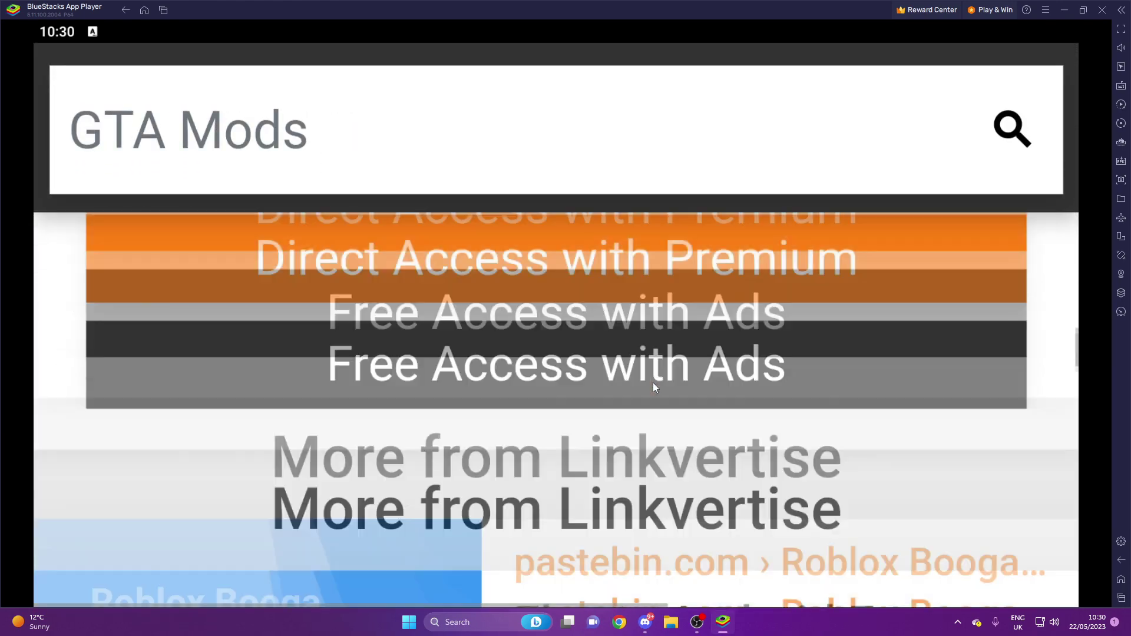
scroll(654, 386, "up", 5)
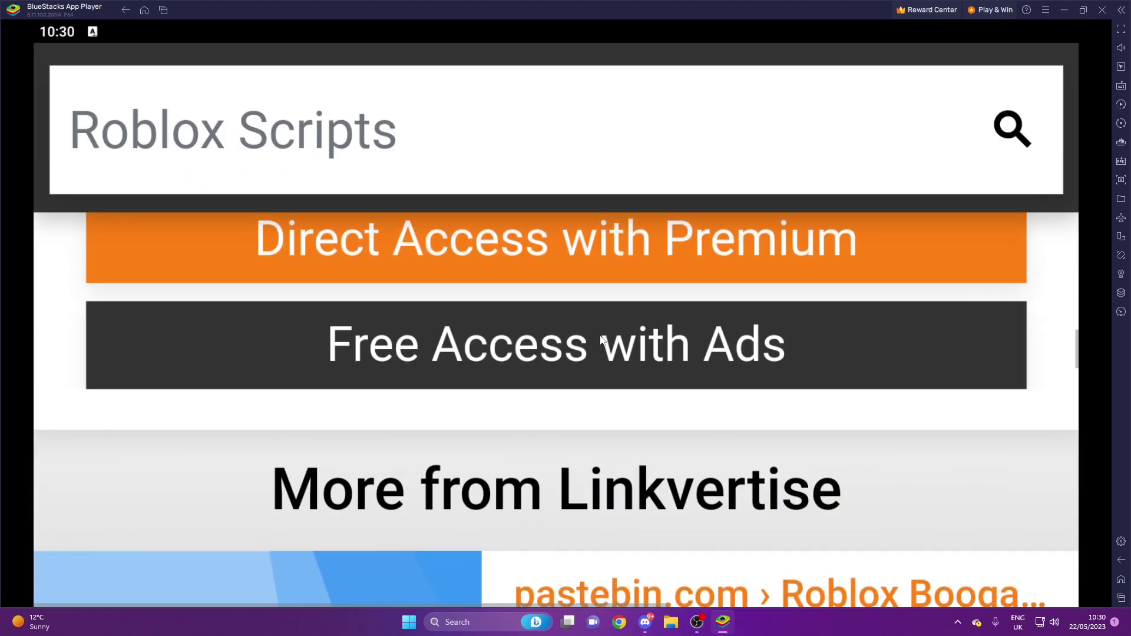
left_click(600, 342)
Step: Open a new Incognito tab from Chrome's menu
scroll(600, 347, "down", 10)
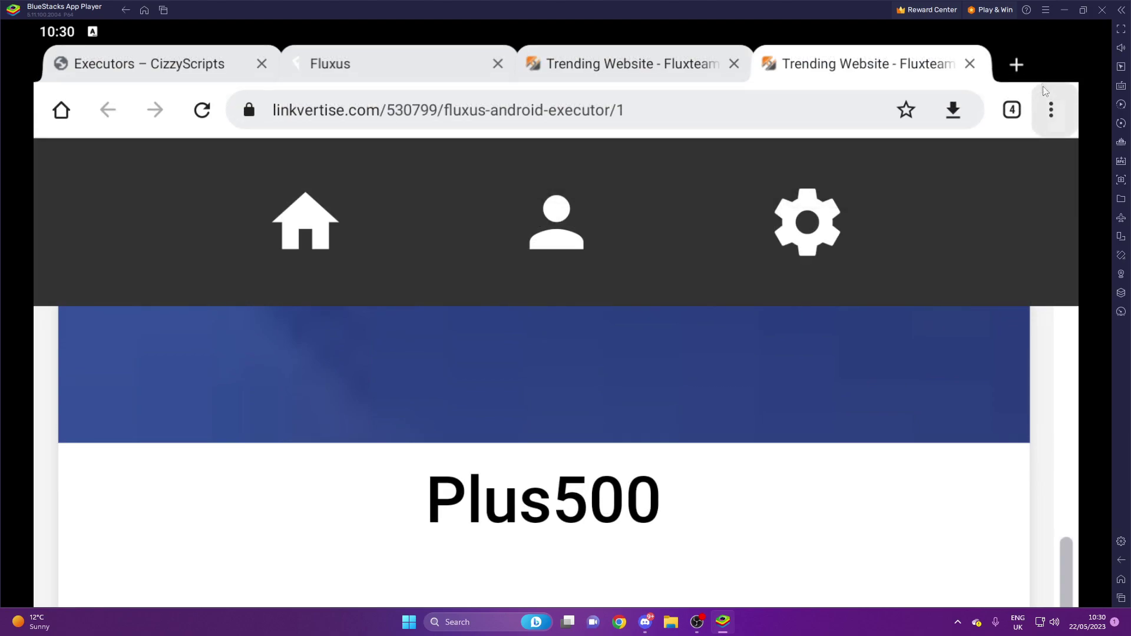
left_click(1051, 109)
left_click(1037, 161)
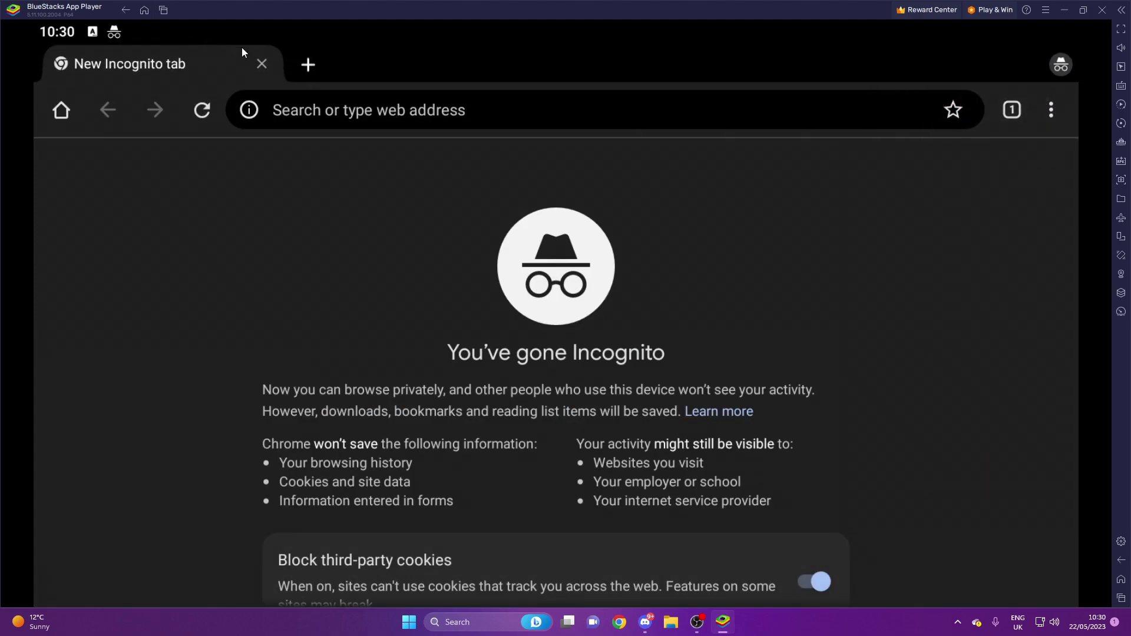
Step: Close the incognito tab and reload the checkpoint page from Chrome's menu
left_click(262, 62)
left_click(1063, 115)
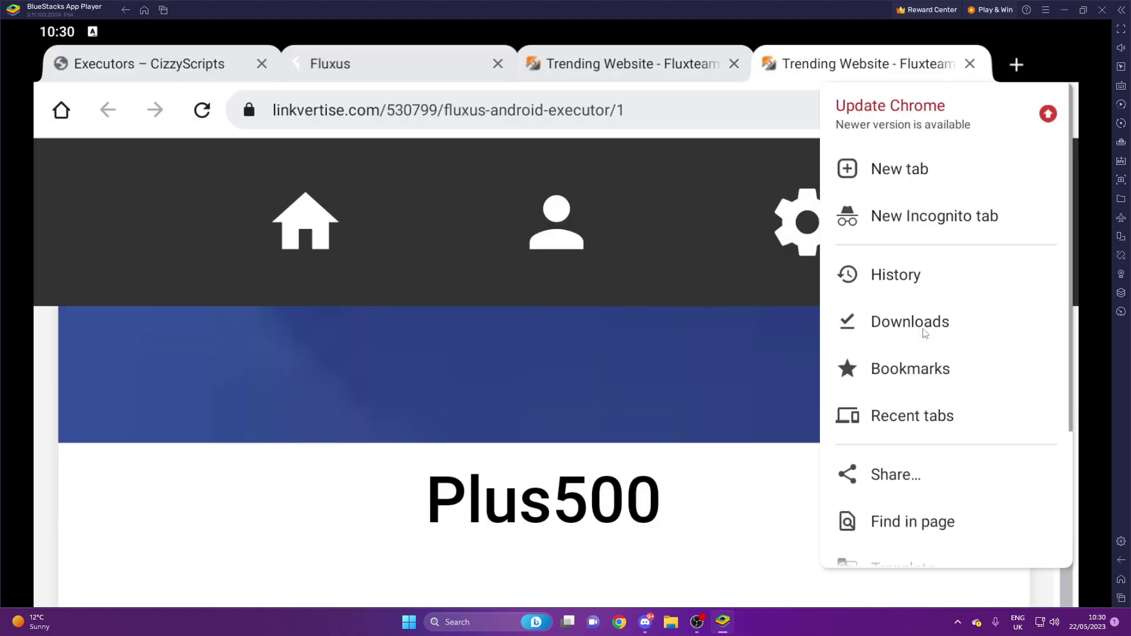
scroll(915, 379, "down", 3)
left_click(926, 433)
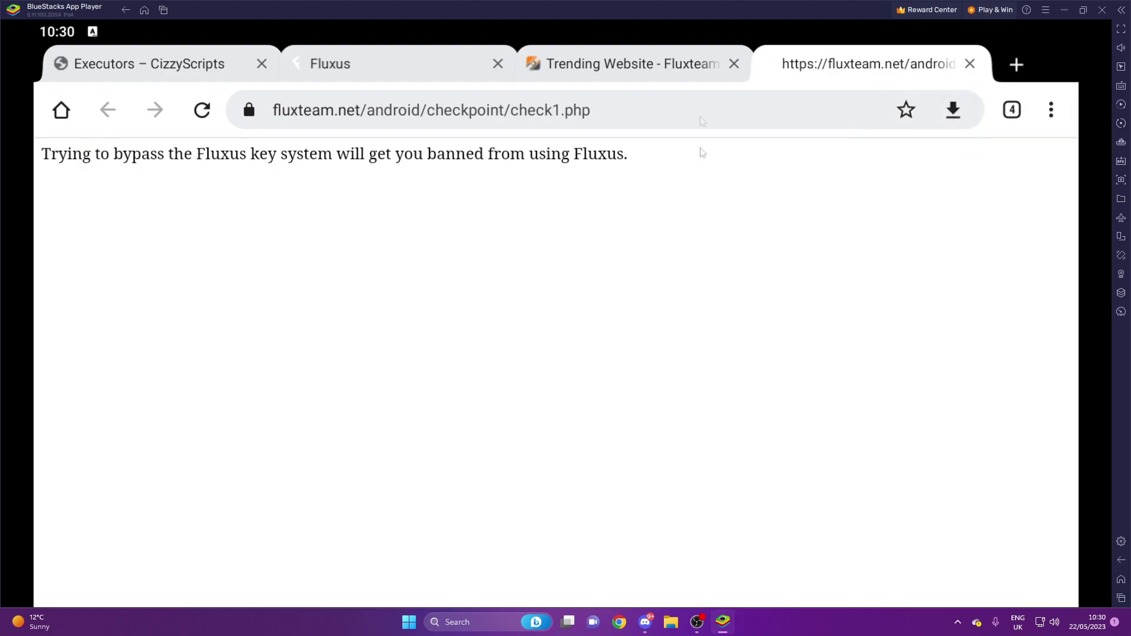
Step: Close the Linkvertise and checkpoint warning tabs, then switch back to Roblox
left_click(734, 63)
left_click(735, 64)
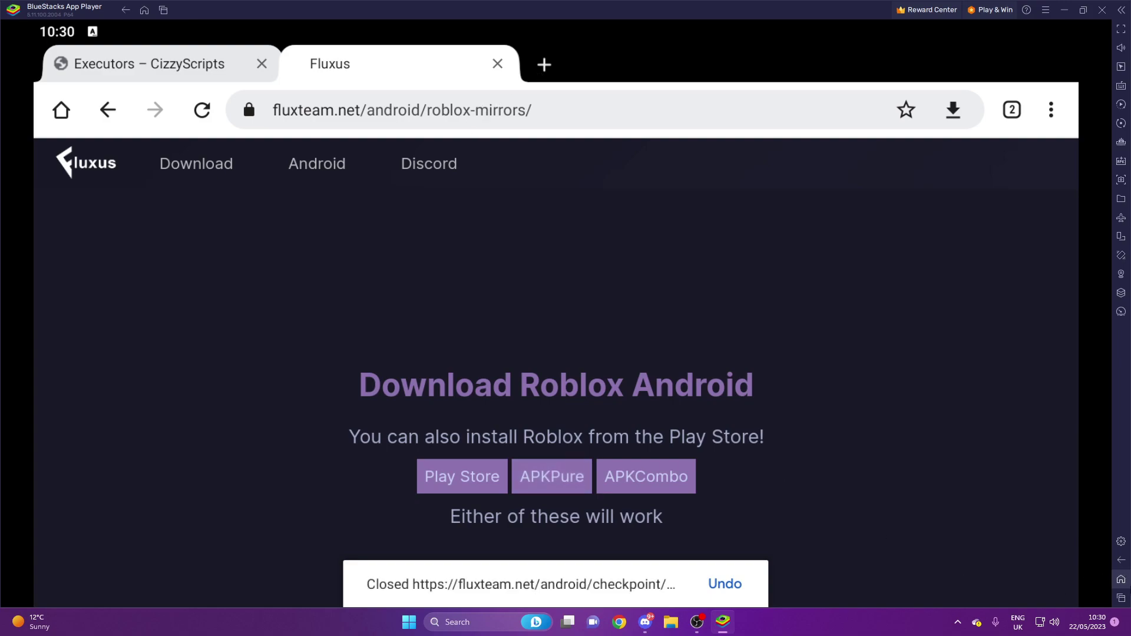
left_click(1126, 600)
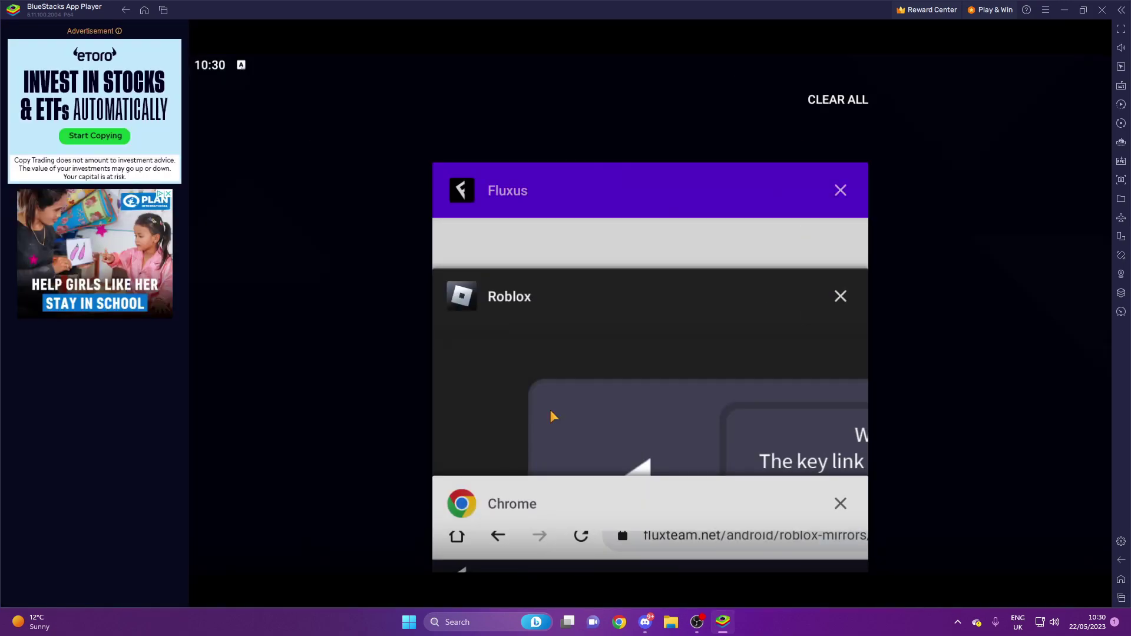
left_click(550, 409)
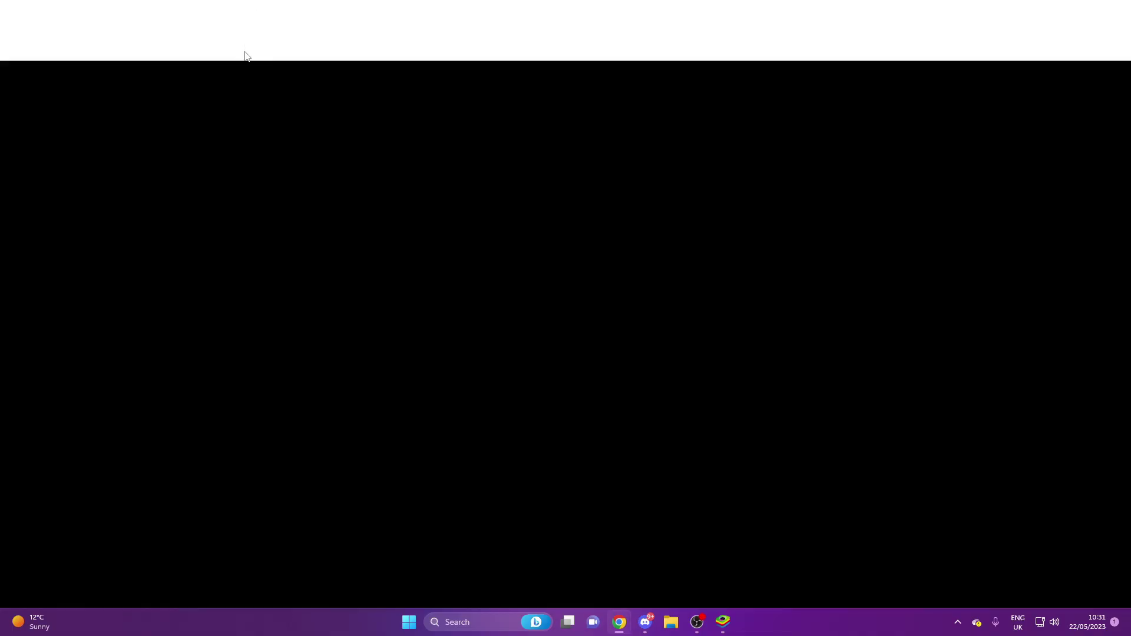
left_click(245, 27)
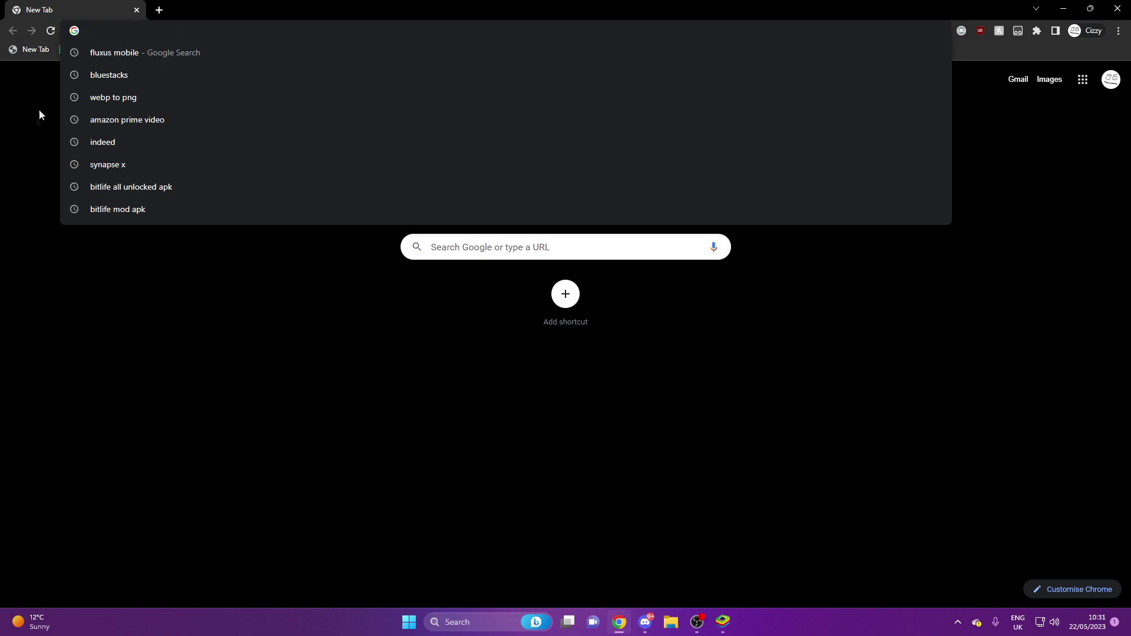
left_click(39, 115)
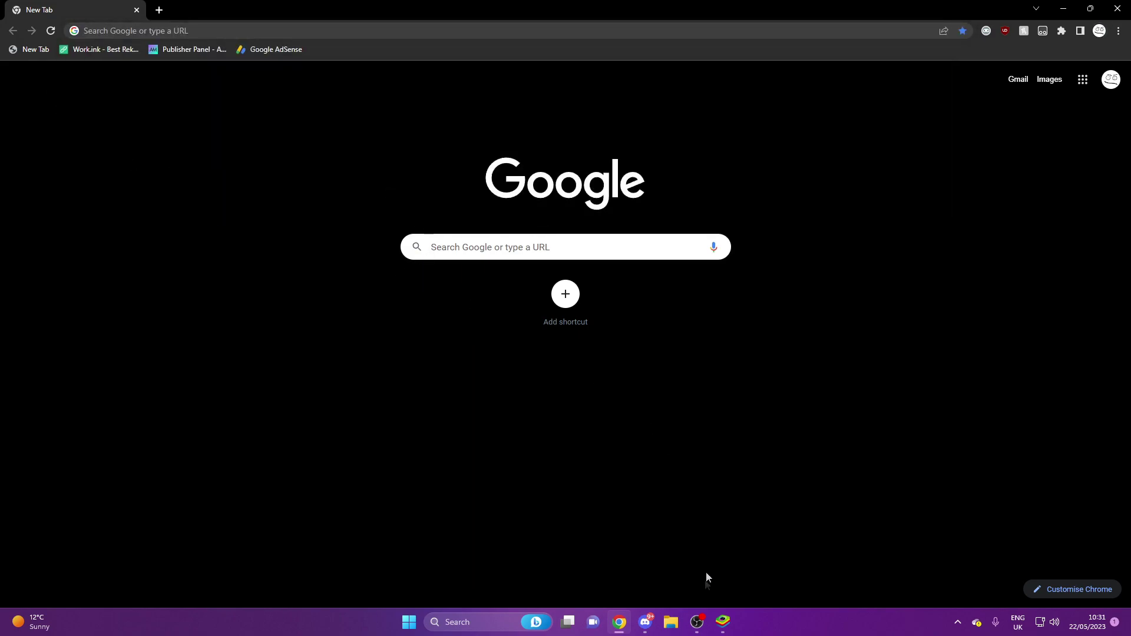
left_click(723, 622)
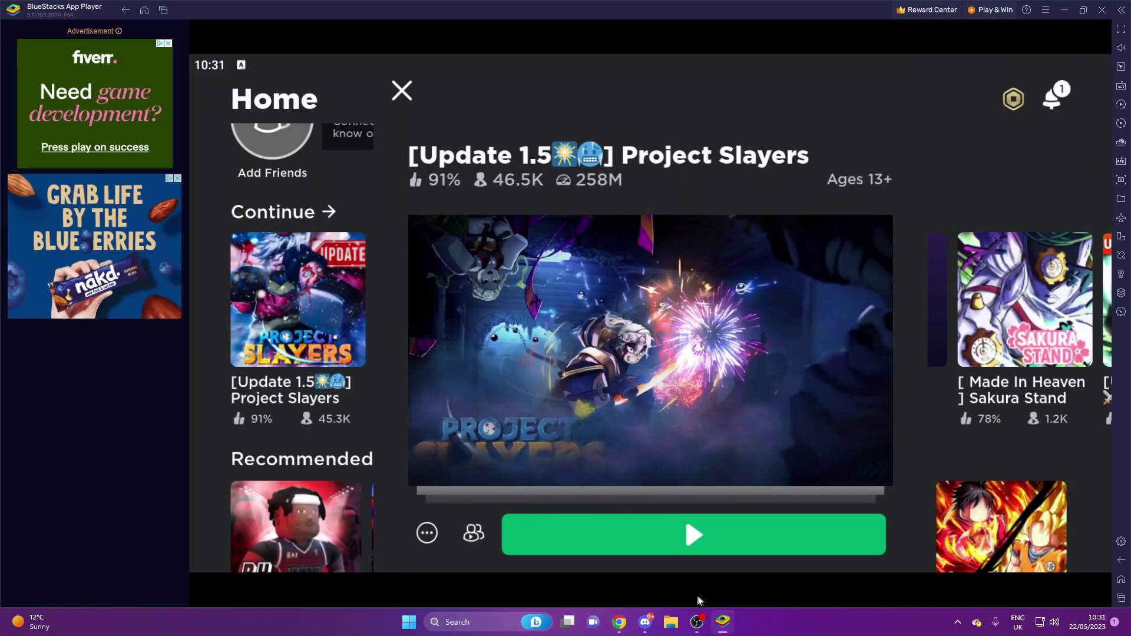